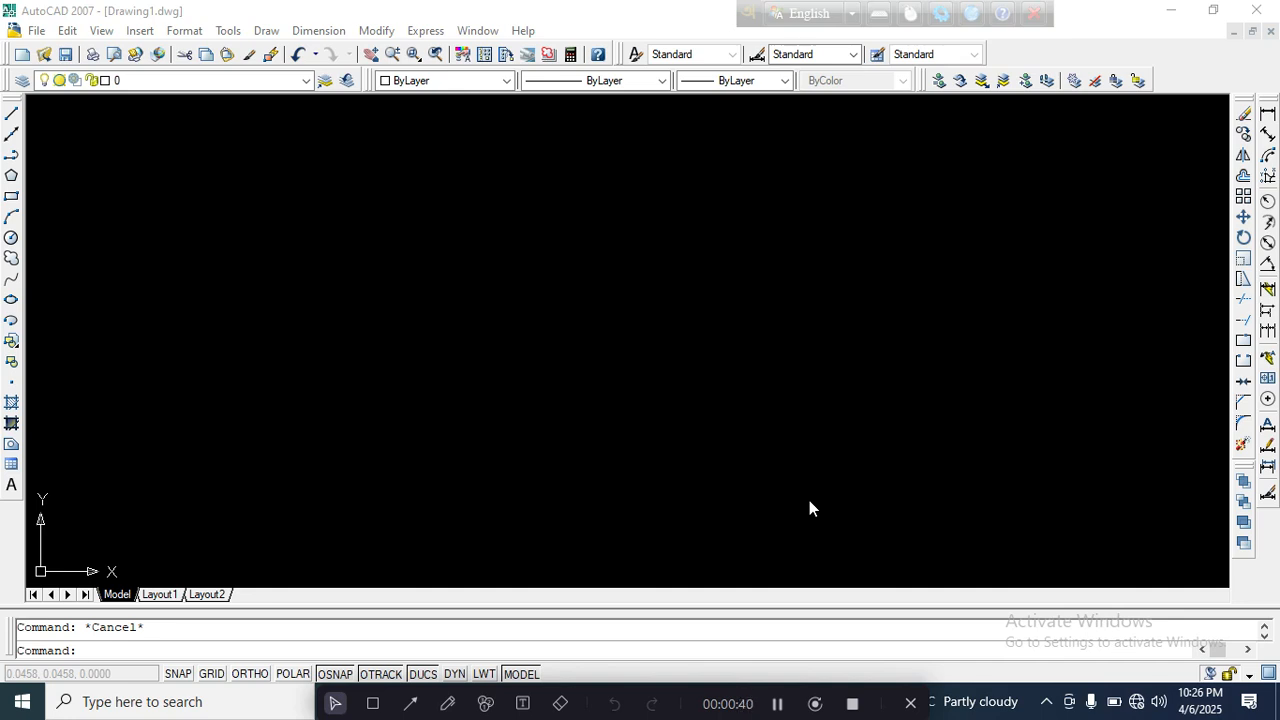
Open the Dimension Style Manager with the D command.
click(752, 431)
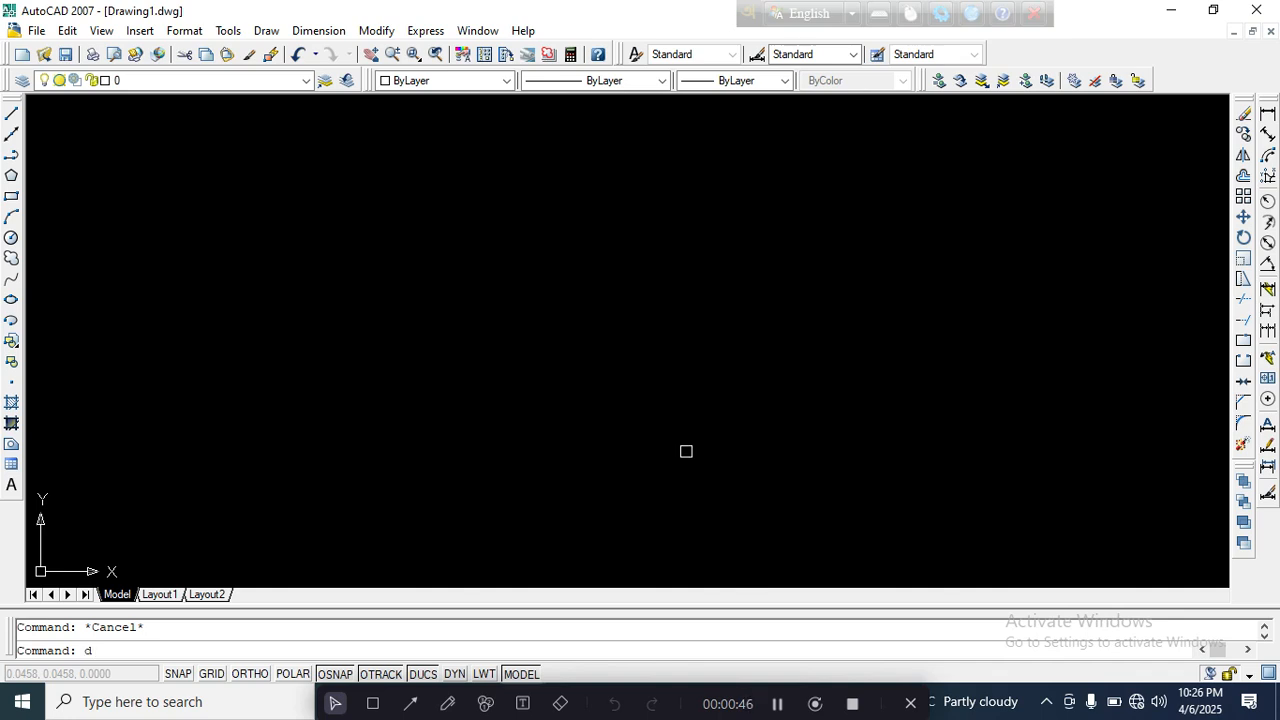
click(413, 703)
mouse_move(330, 458)
mouse_down()
mouse_move(146, 648)
mouse_move(100, 650)
mouse_up()
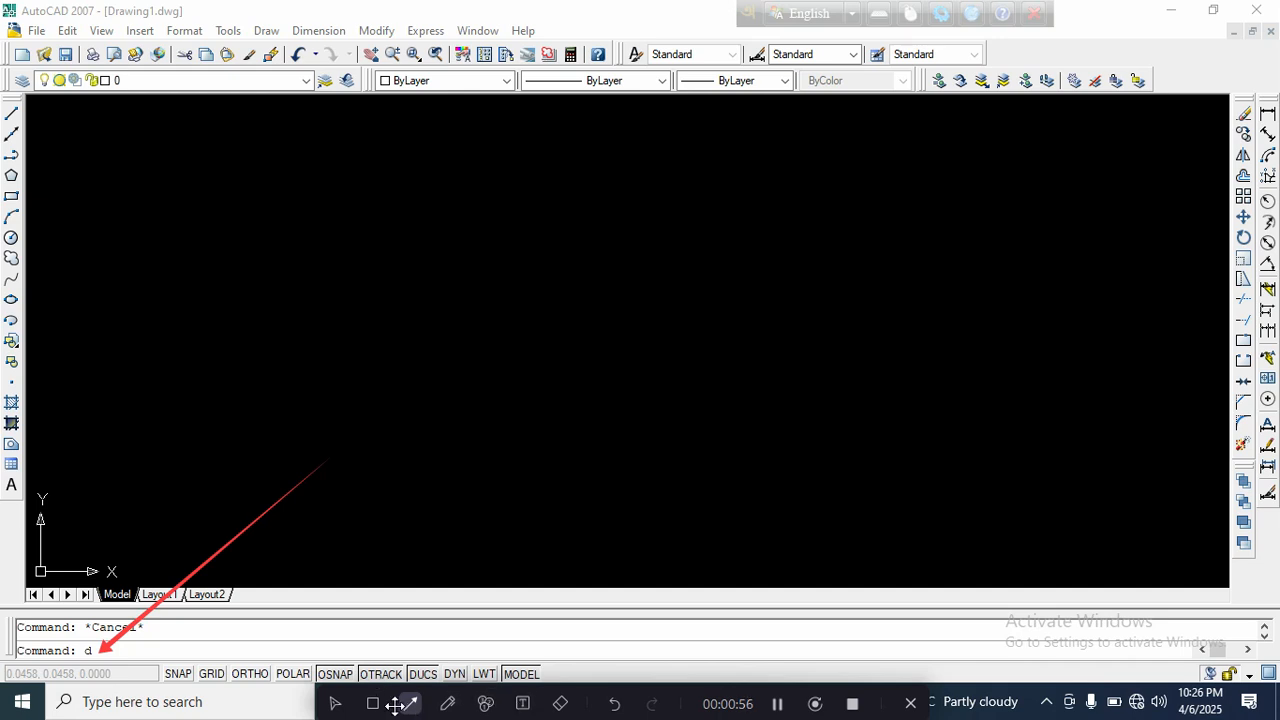
click(563, 703)
click(272, 510)
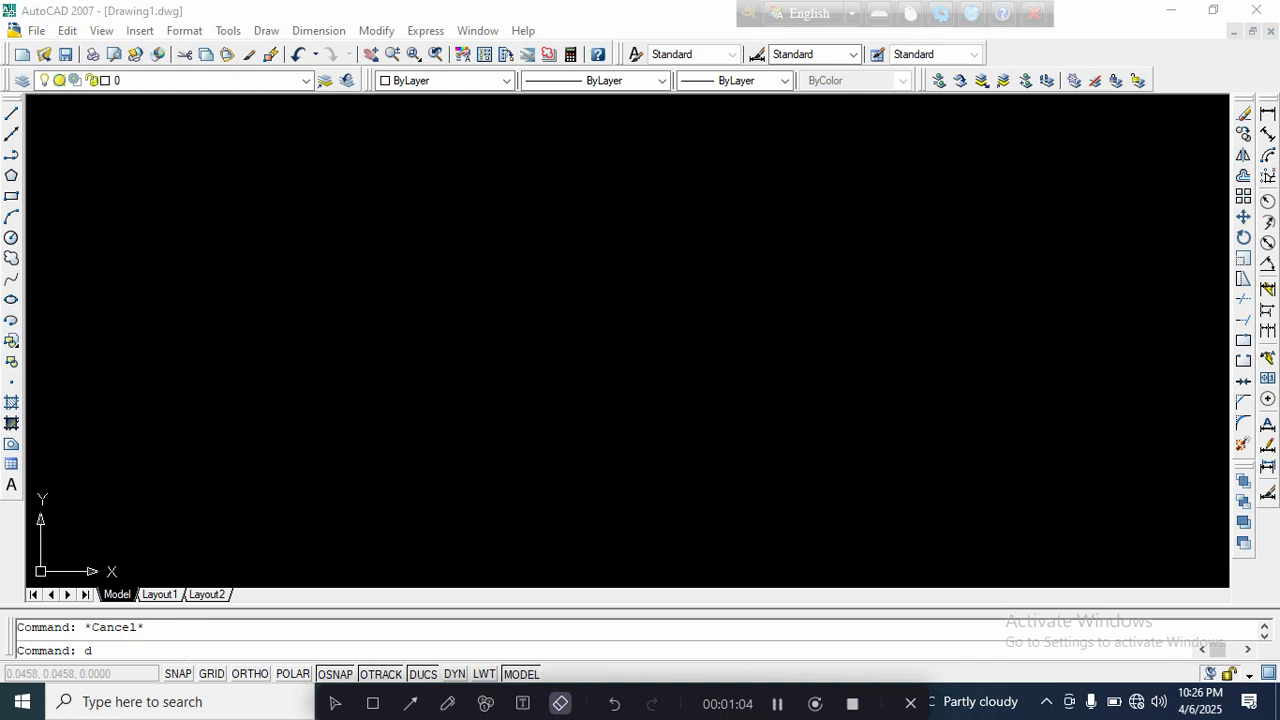
click(336, 703)
key(Return)
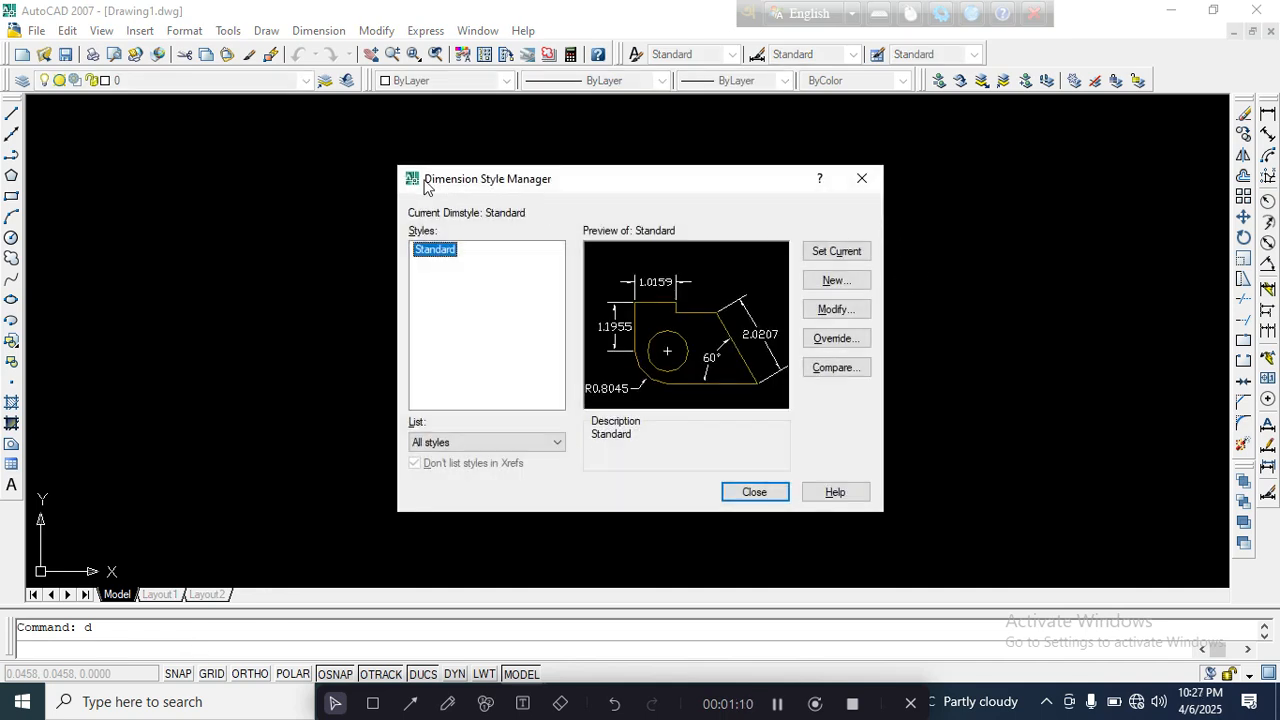
Open the Standard dimension style for modification.
click(374, 705)
drag(401, 166, 575, 193)
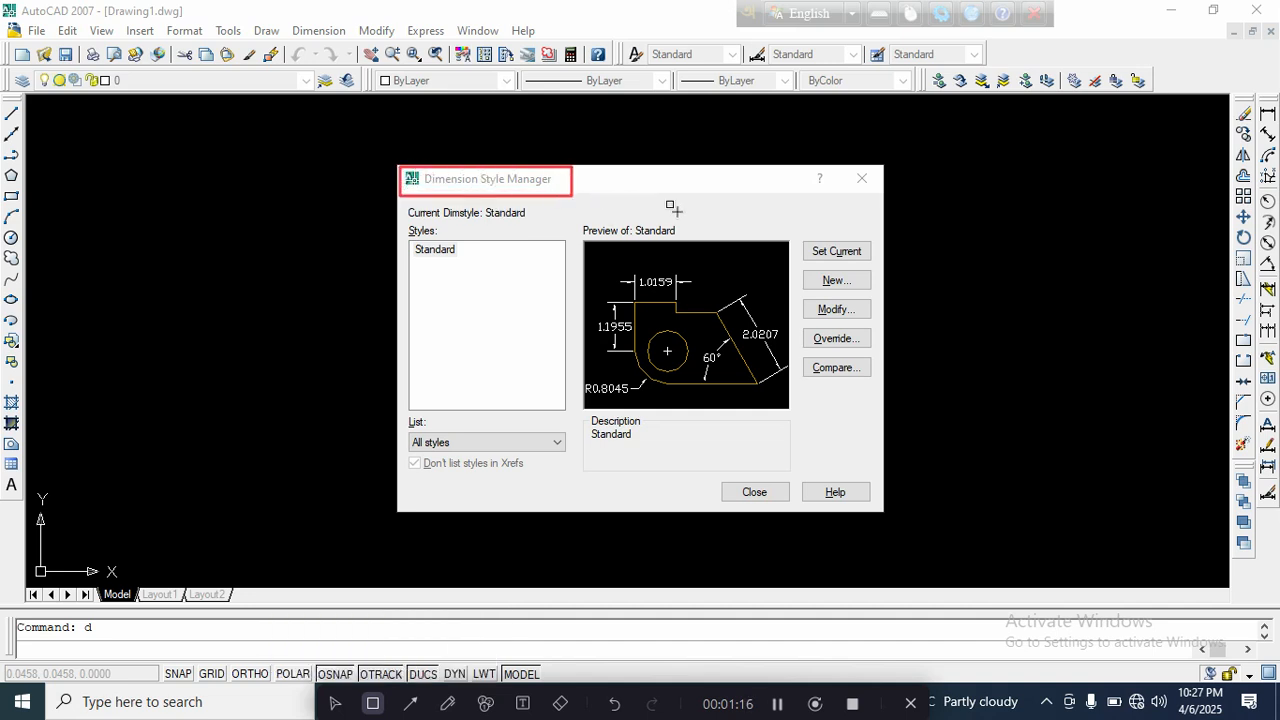
drag(798, 296, 878, 326)
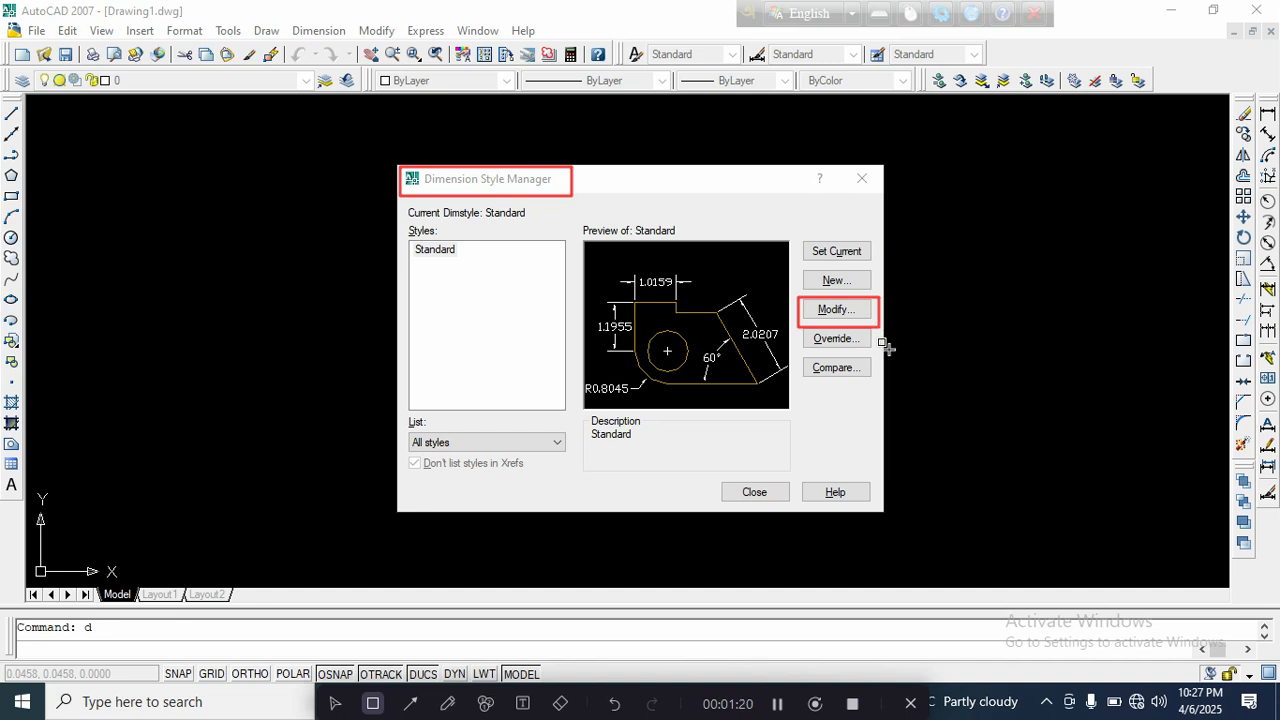
click(335, 703)
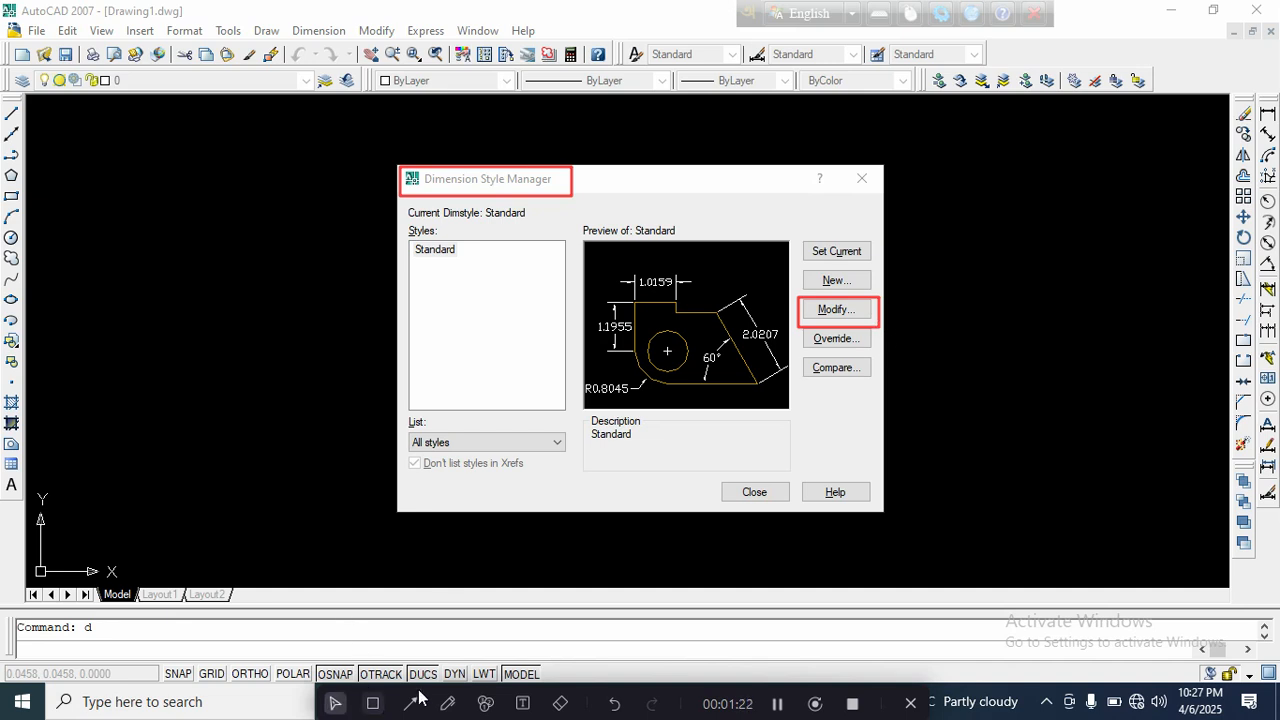
click(826, 318)
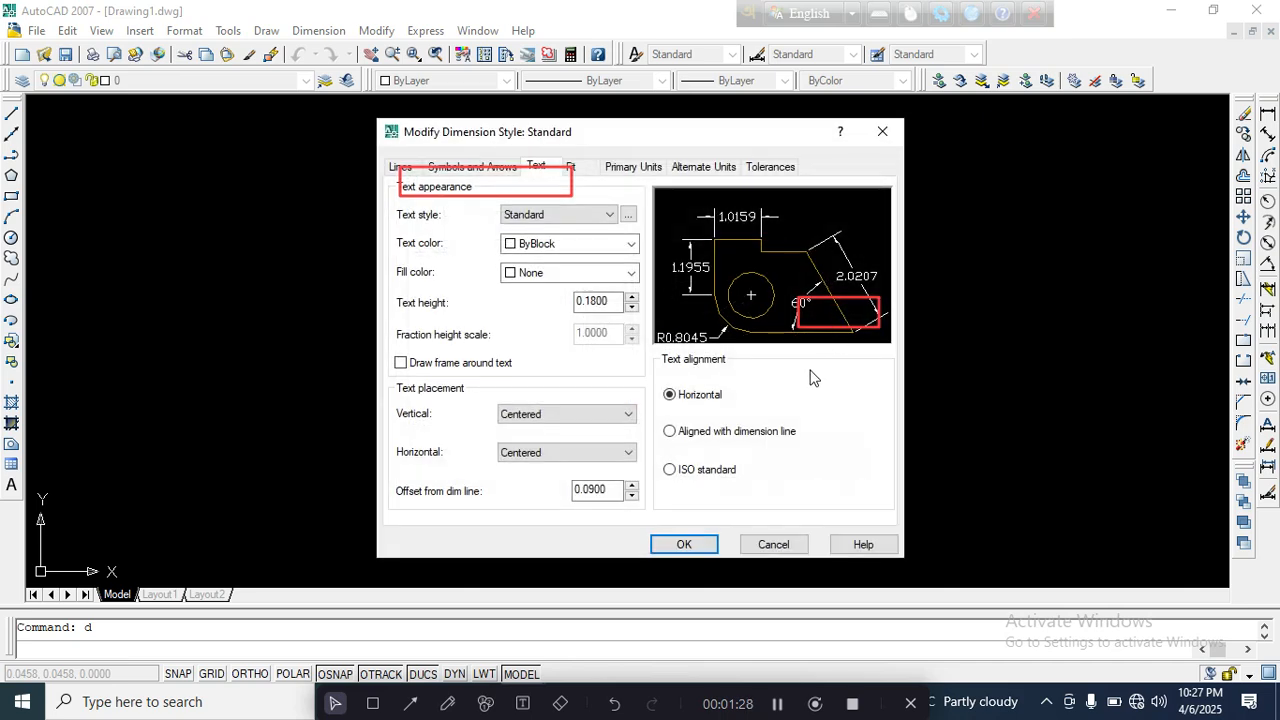
click(560, 703)
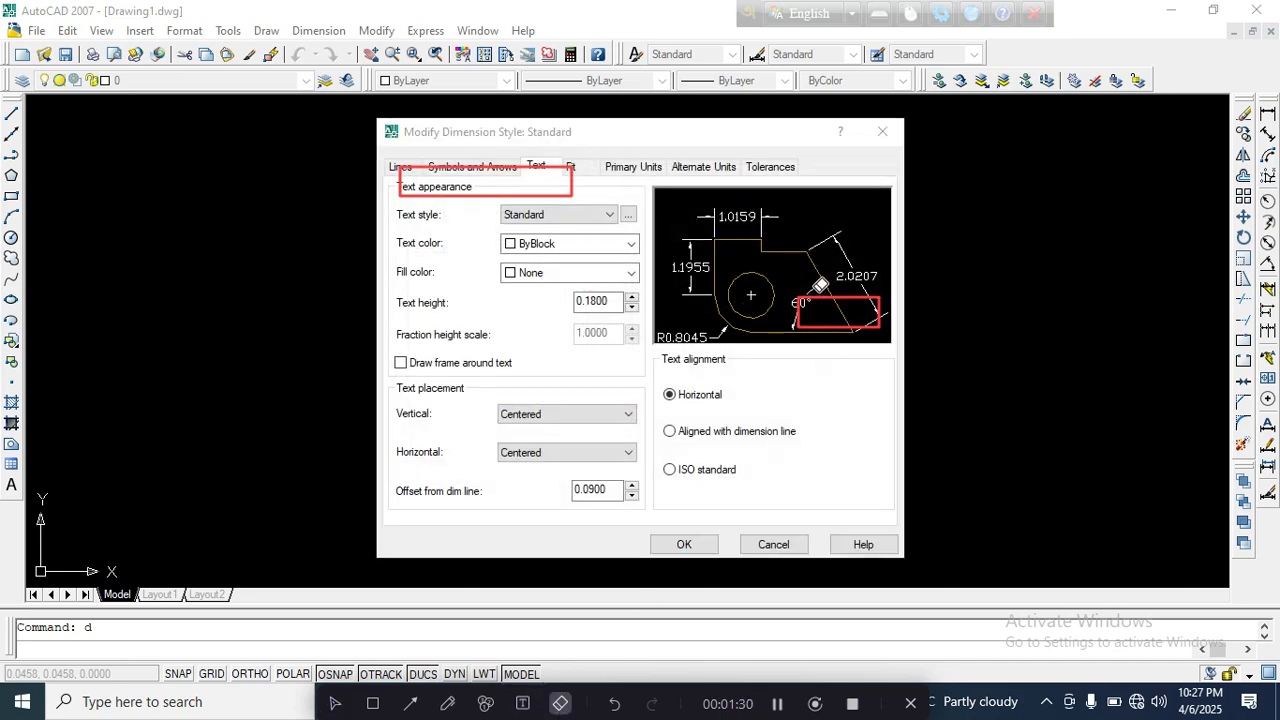
click(800, 298)
click(444, 165)
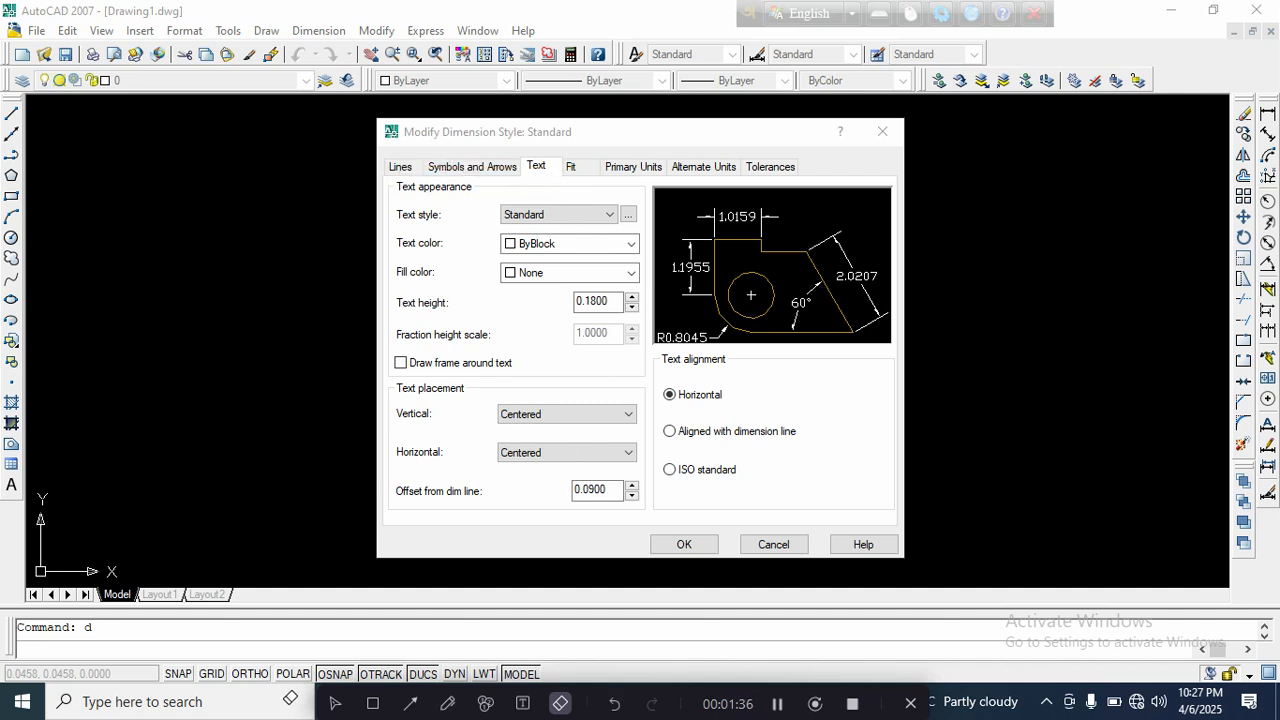
Look through the lines, symbols and arrows, text and primary units settings of the Standard dimension style.
click(335, 703)
click(403, 167)
click(437, 170)
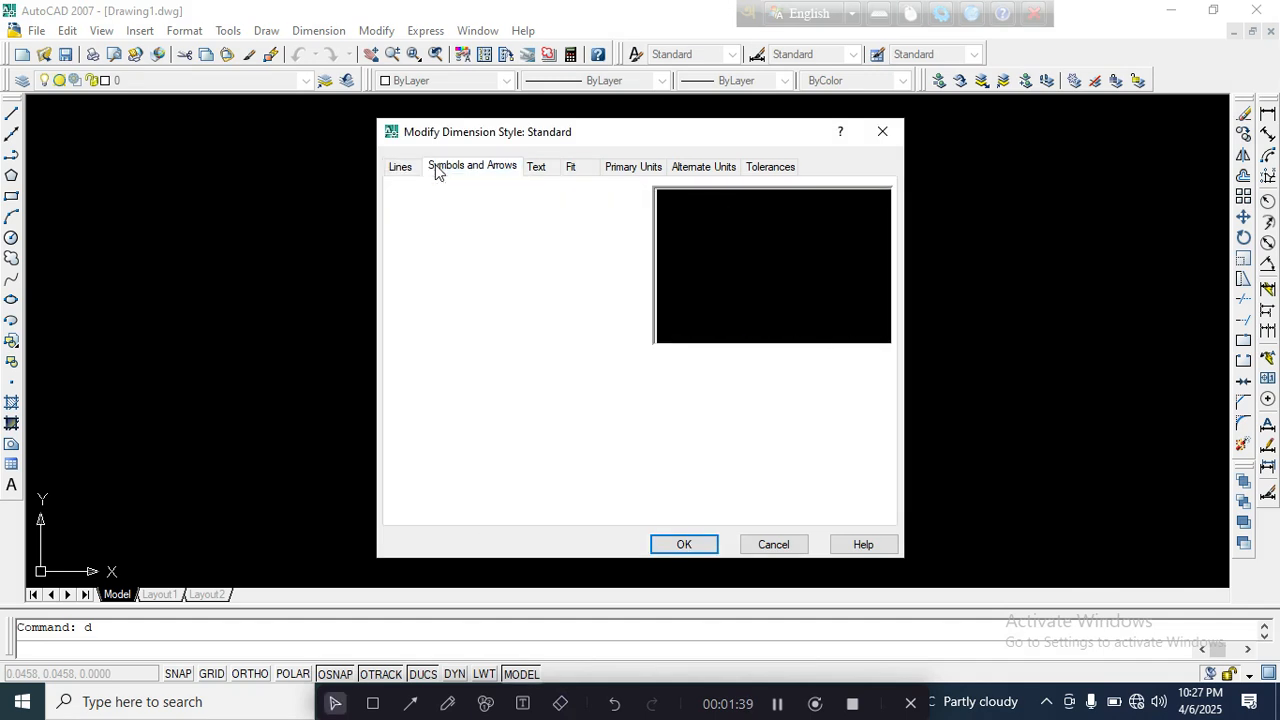
click(538, 170)
click(614, 172)
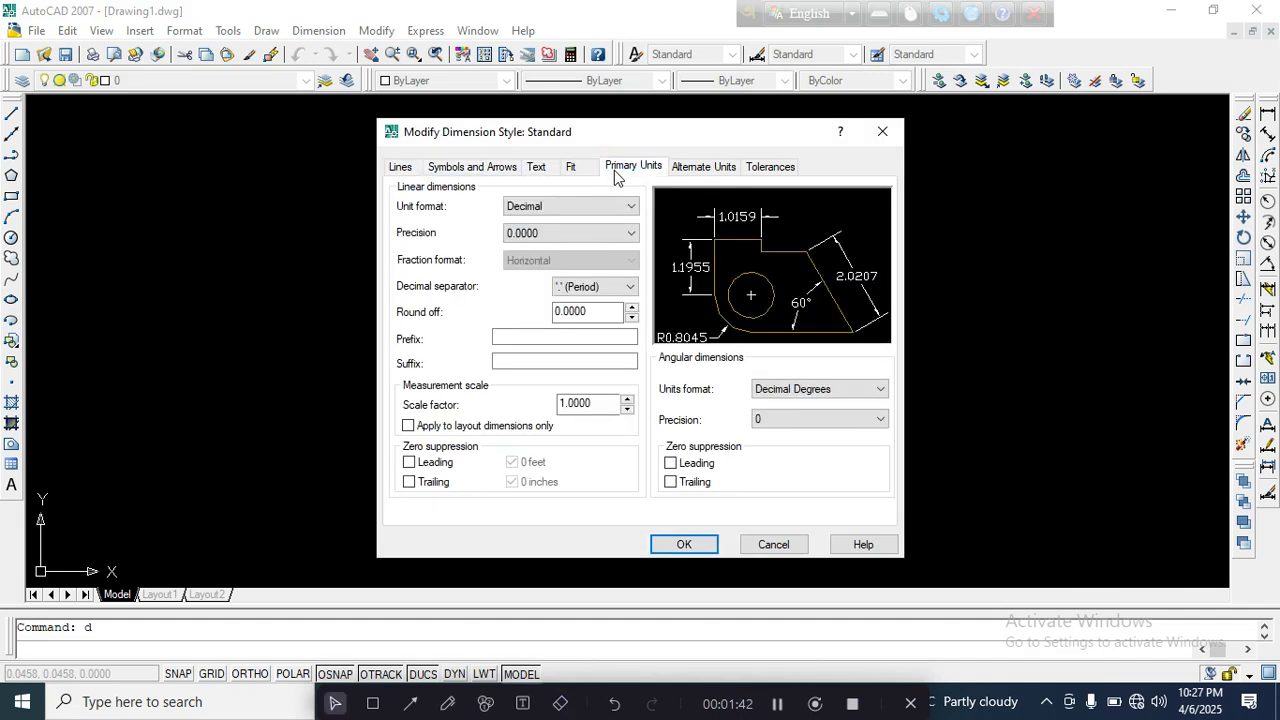
click(472, 168)
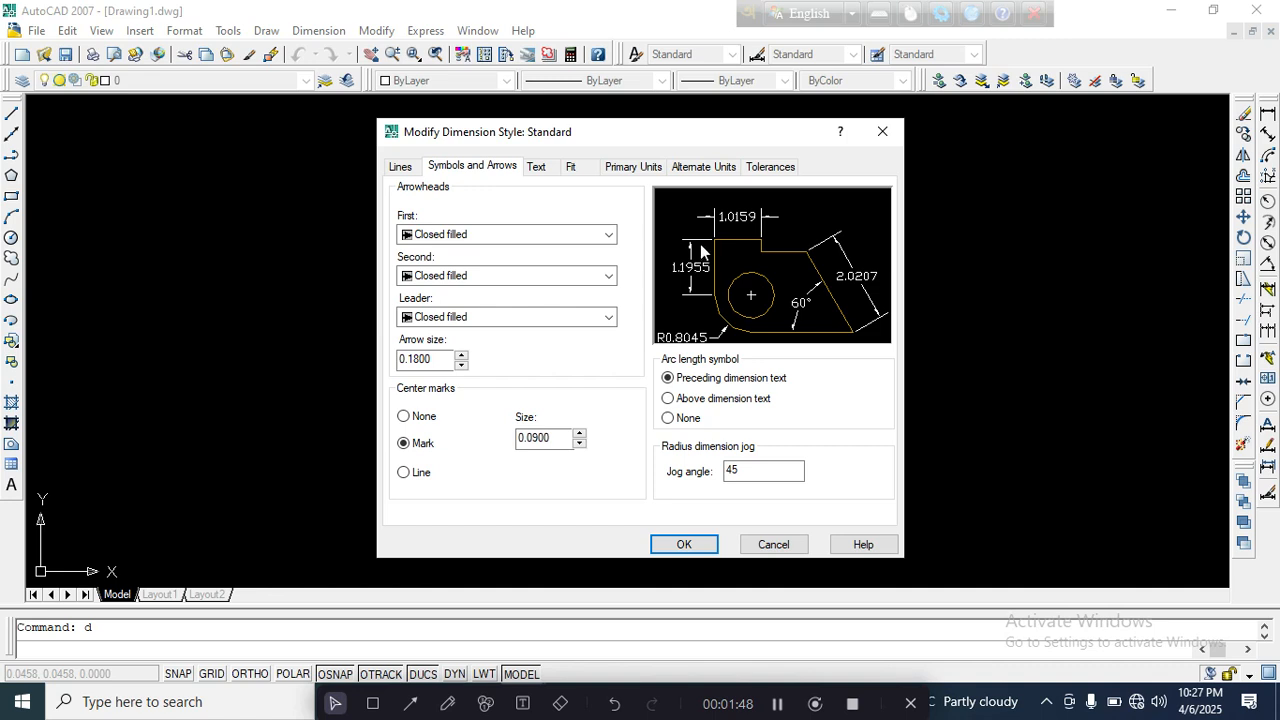
click(374, 705)
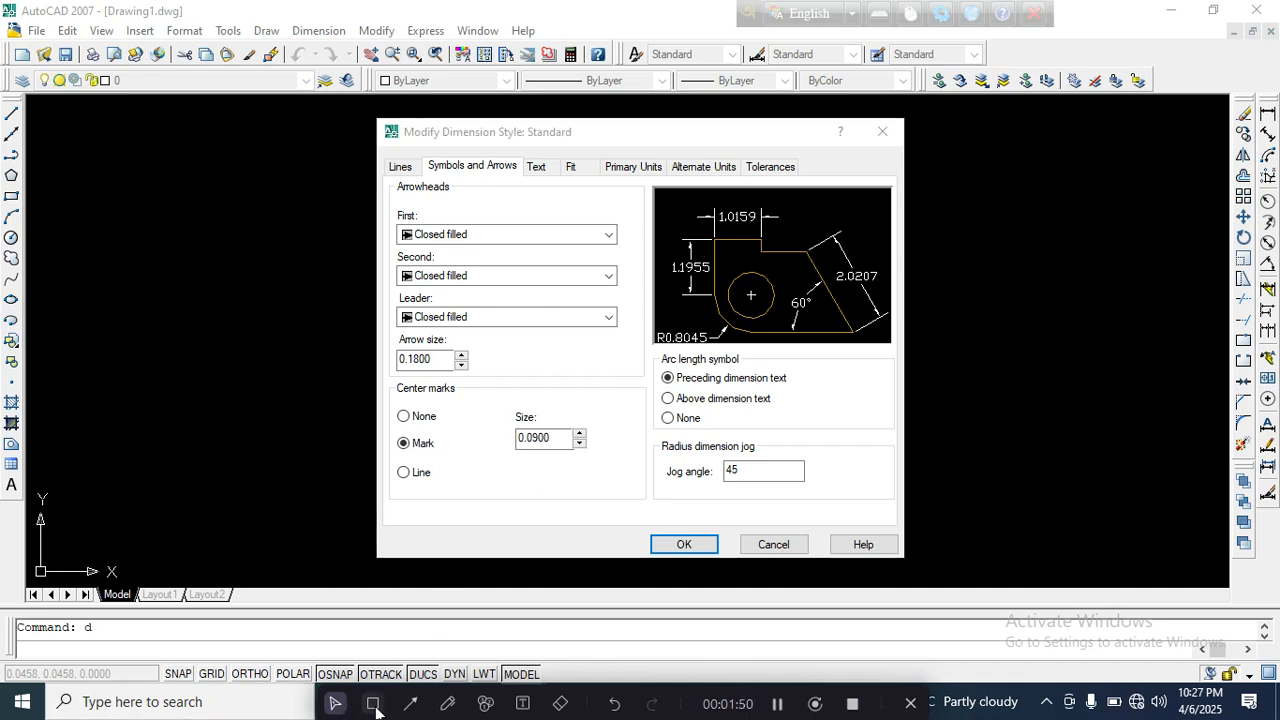
drag(677, 239, 713, 255)
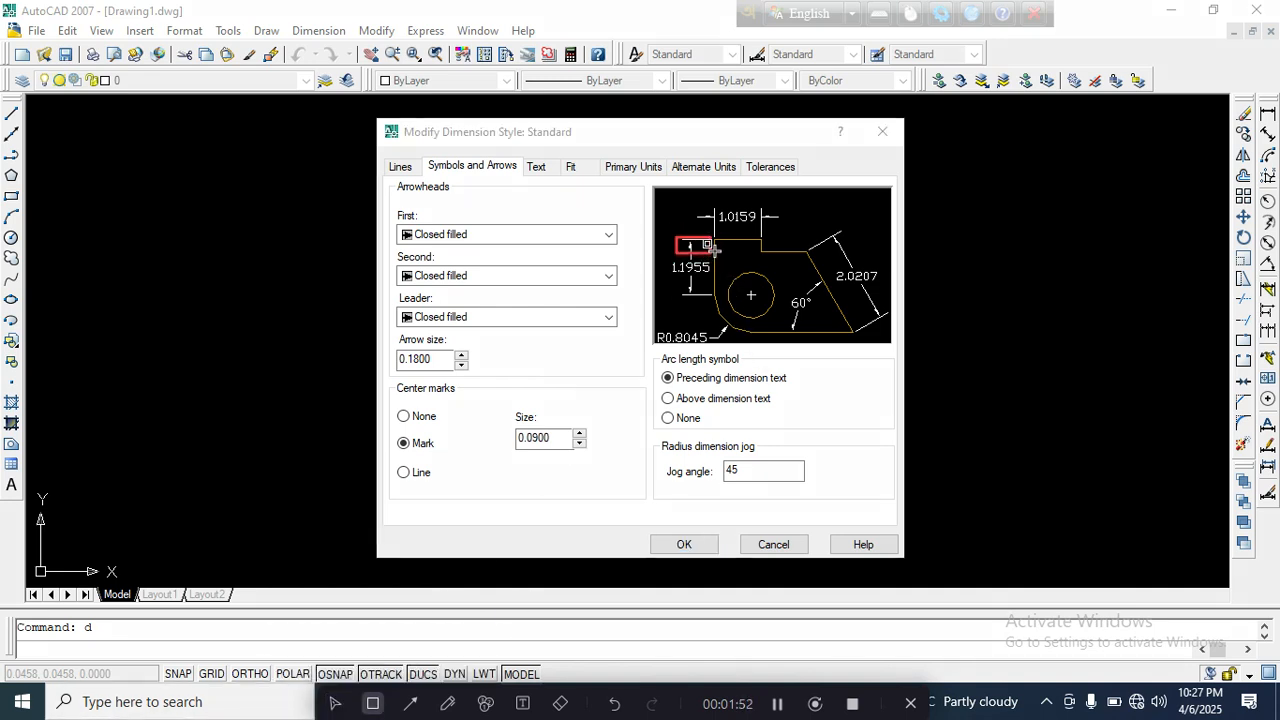
drag(698, 212, 726, 226)
drag(822, 232, 851, 253)
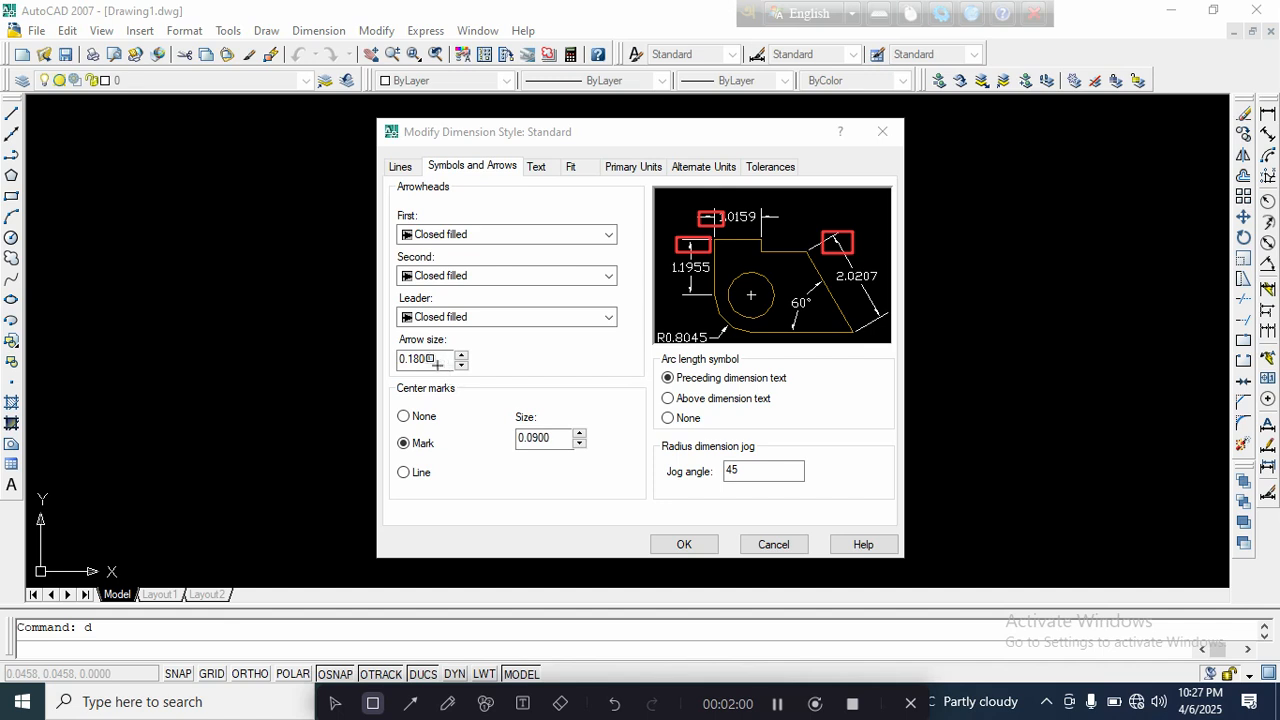
mouse_move(383, 346)
mouse_down()
mouse_move(437, 376)
mouse_move(481, 380)
mouse_up()
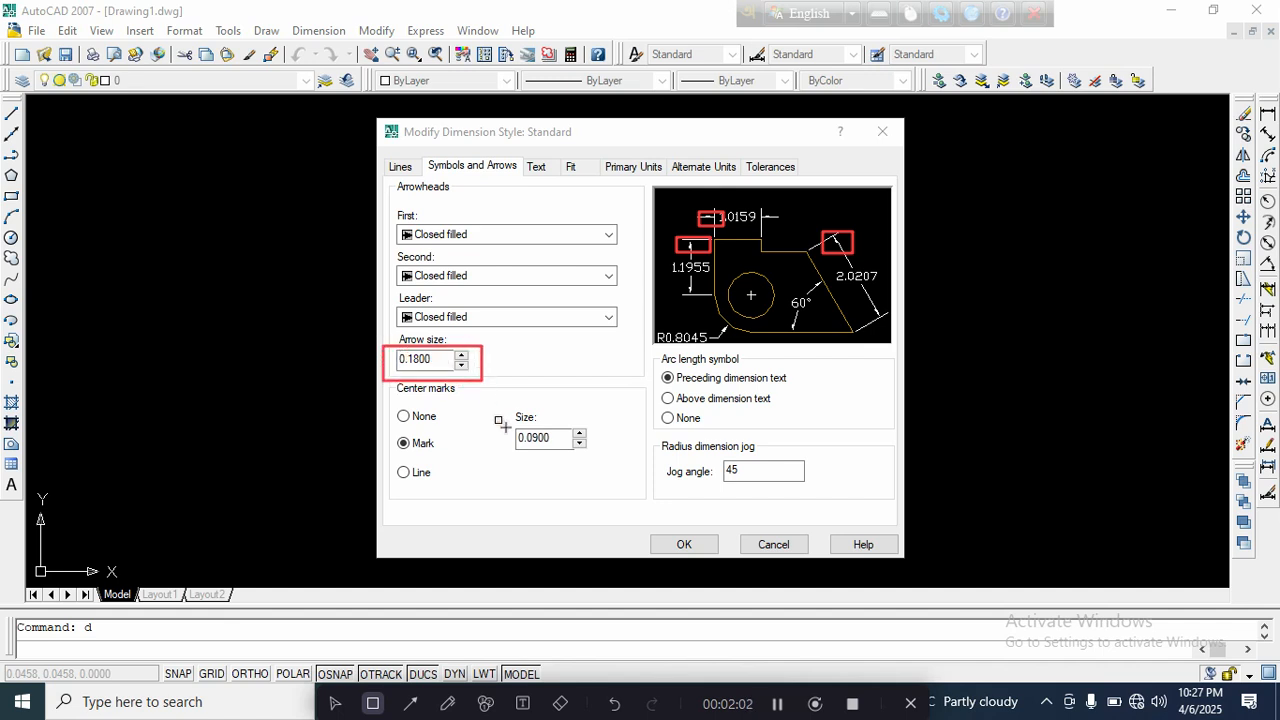
click(560, 703)
click(560, 703)
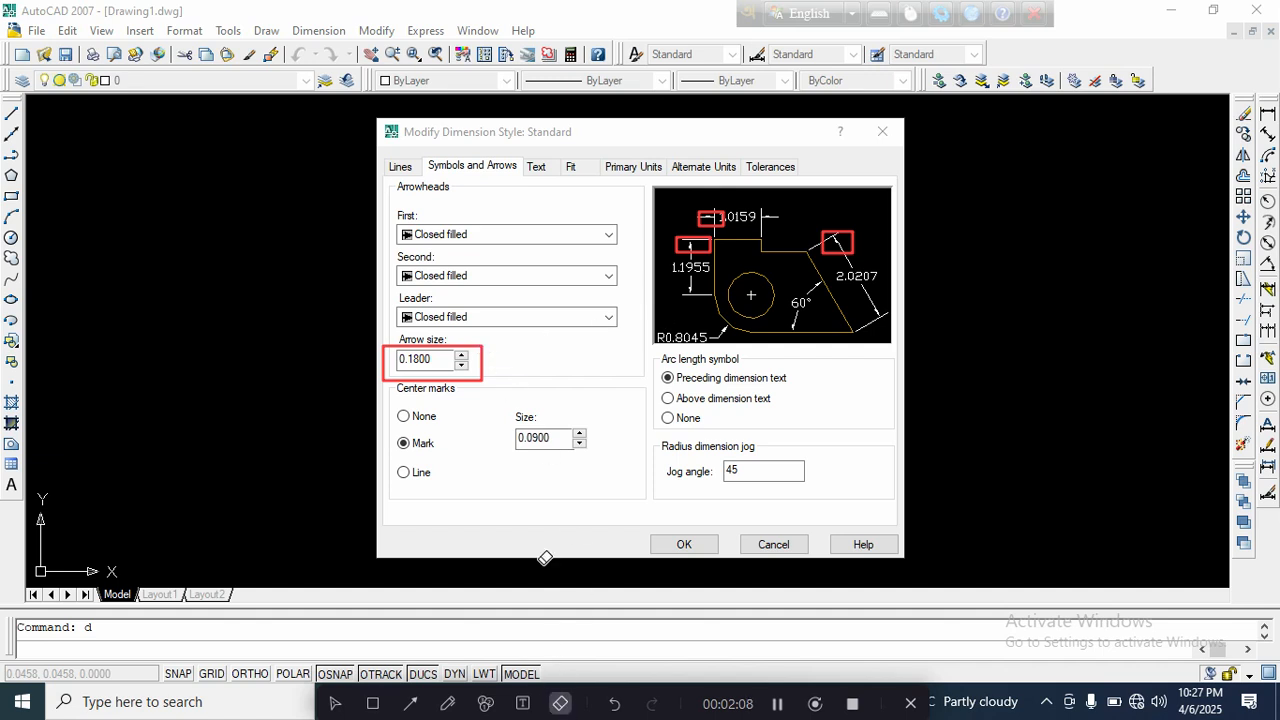
click(483, 353)
click(704, 234)
click(708, 212)
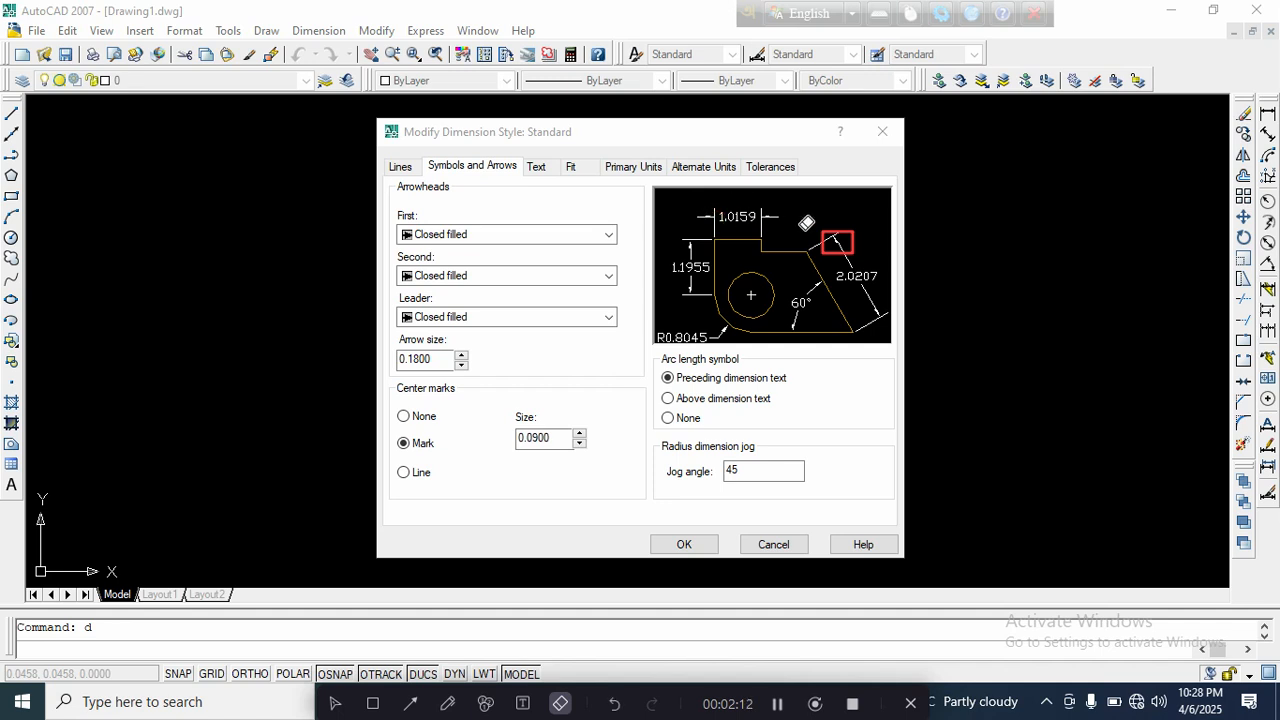
click(837, 240)
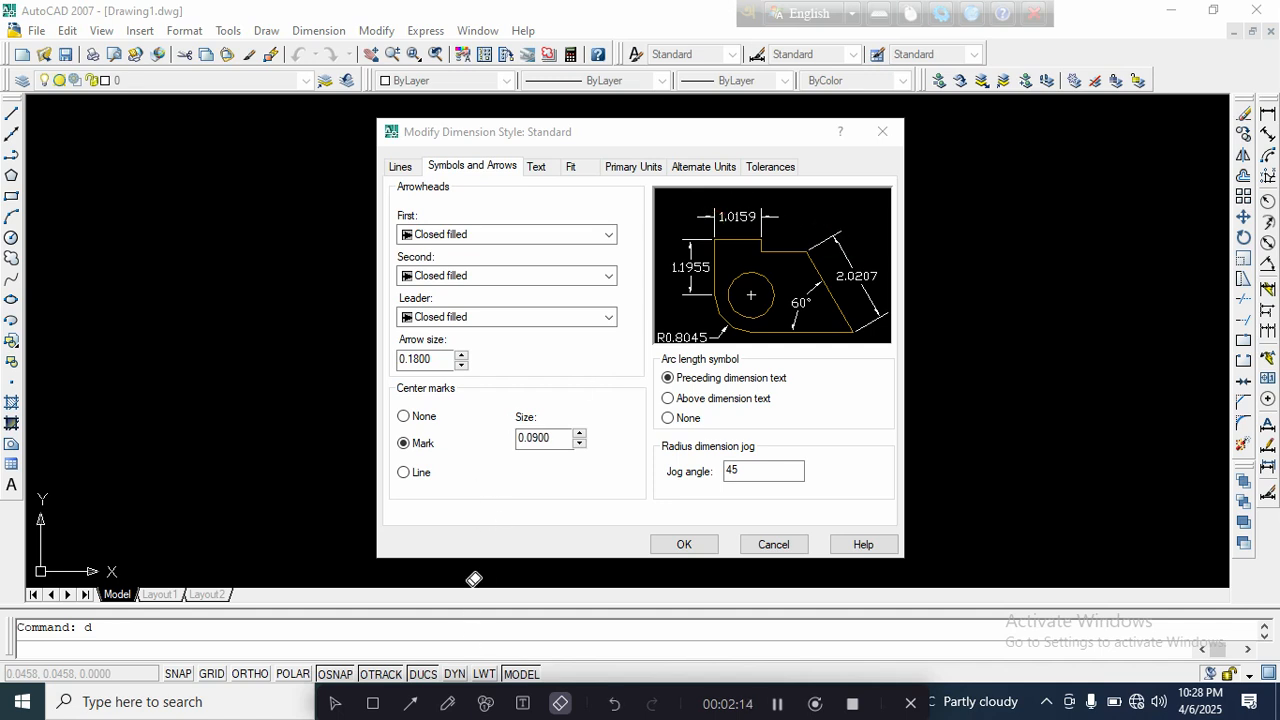
click(335, 702)
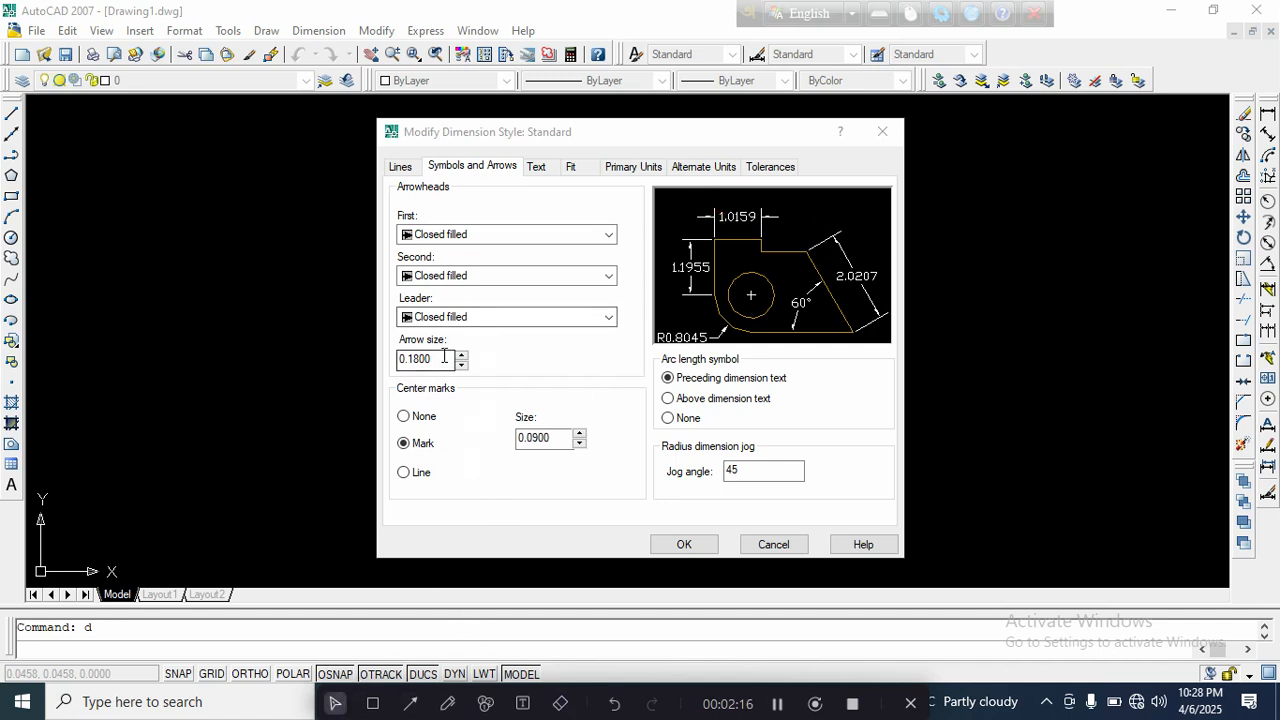
Set the arrow size of the Standard dimension style to 10 and check the preview.
drag(442, 352, 360, 377)
text(10)
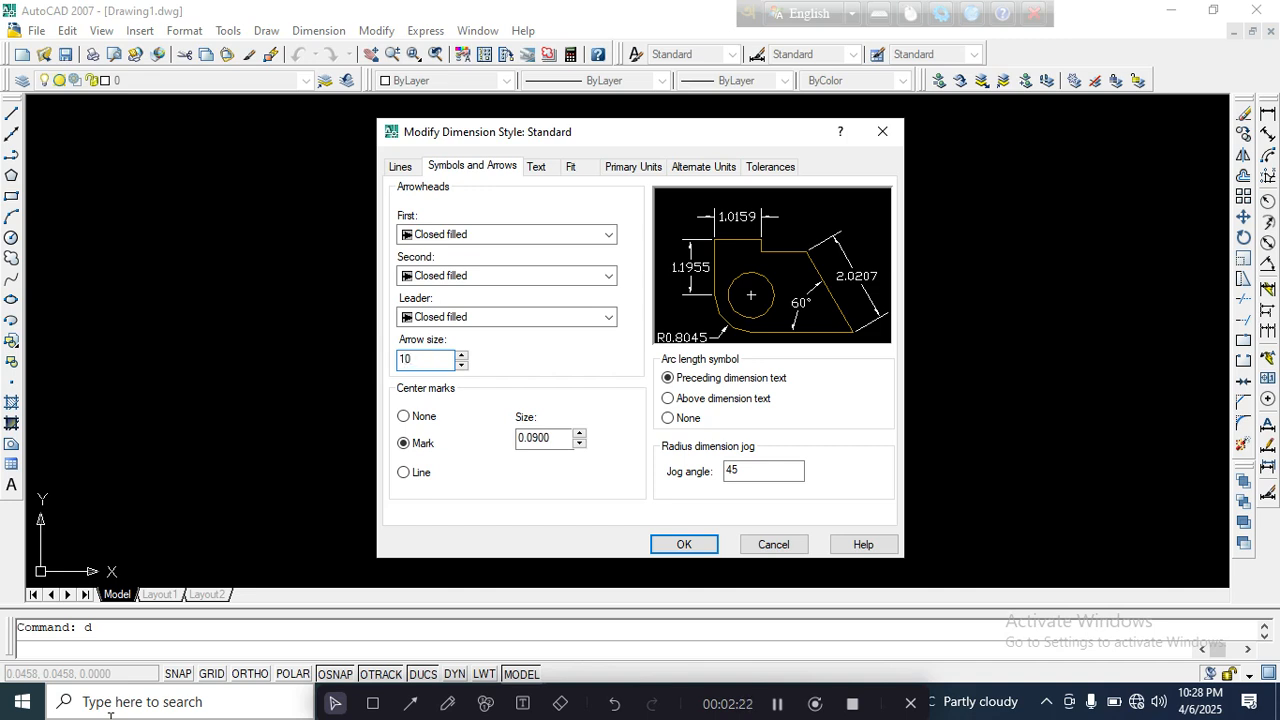
click(537, 170)
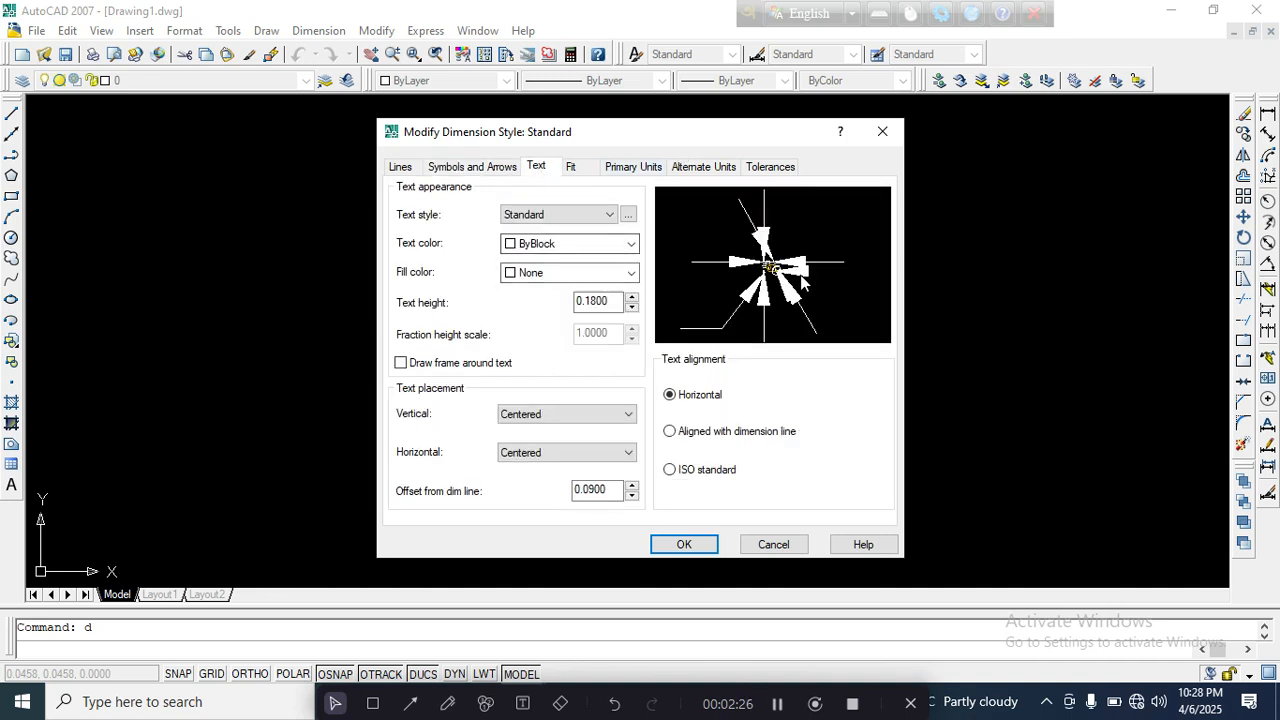
click(488, 167)
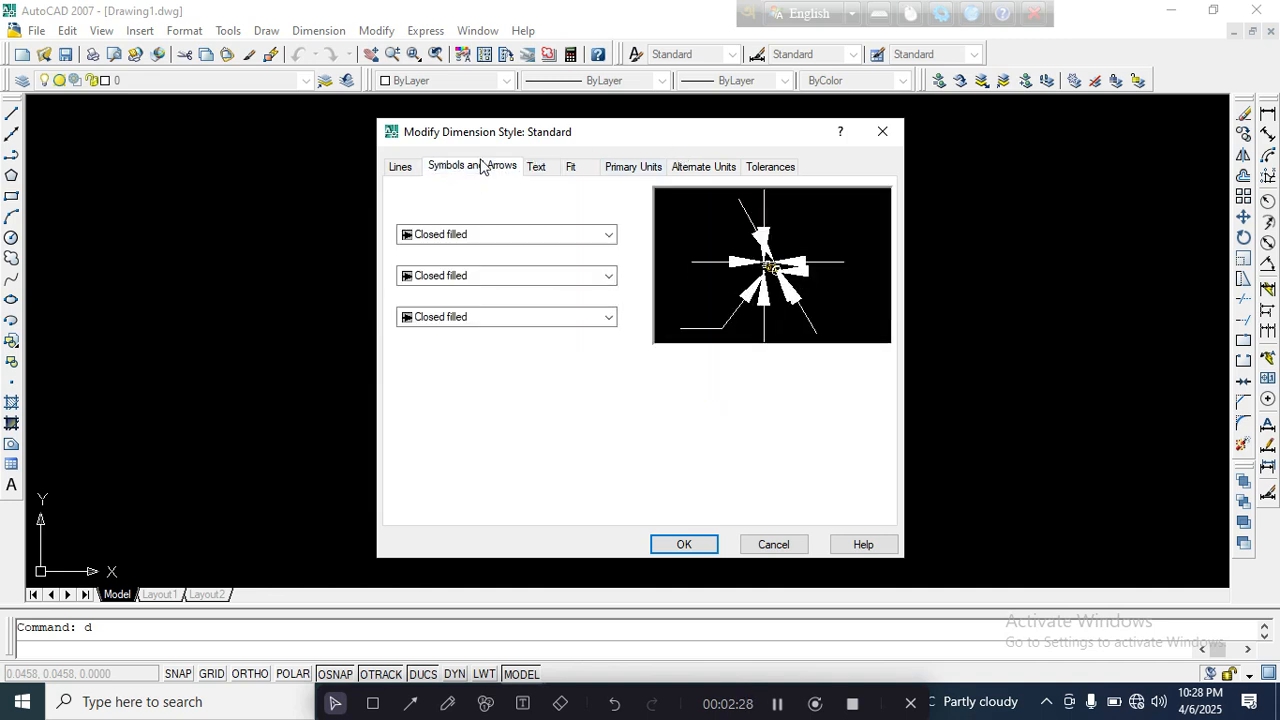
click(536, 167)
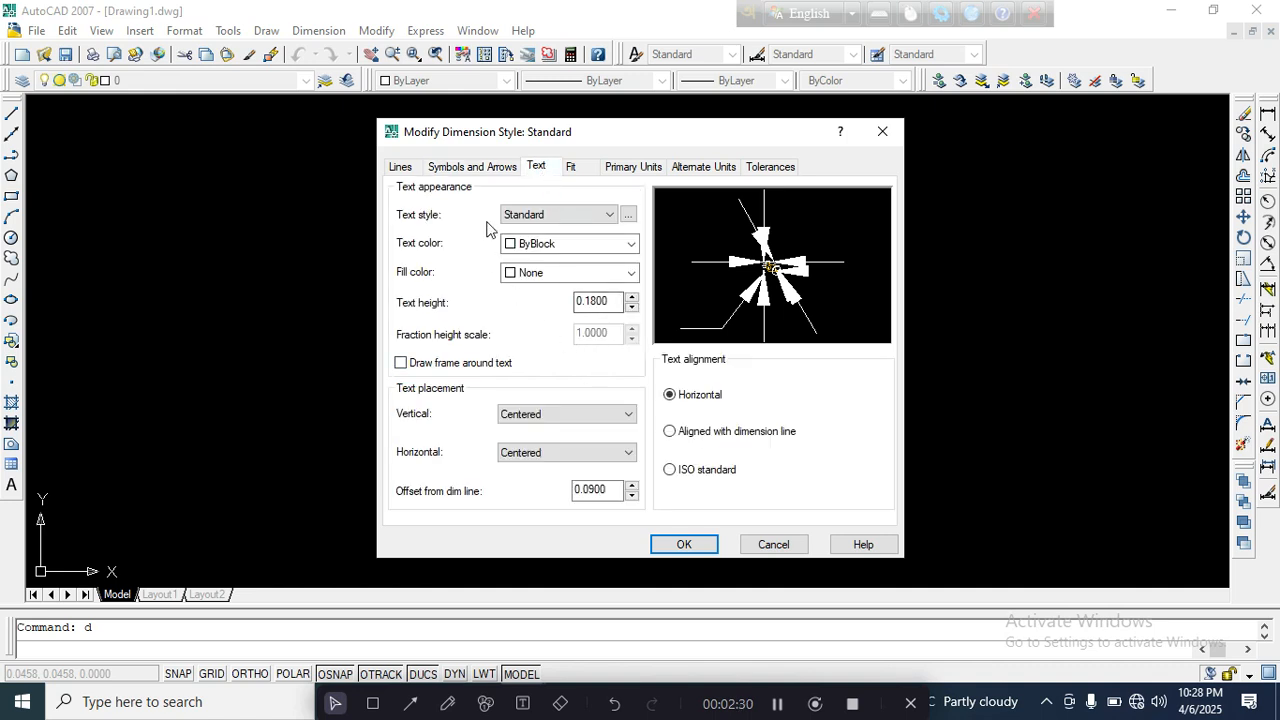
click(460, 170)
Format the dimension text with a height of 15, blue color and ISO standard alignment.
click(540, 167)
double_click(619, 299)
text(15)
click(578, 250)
click(548, 352)
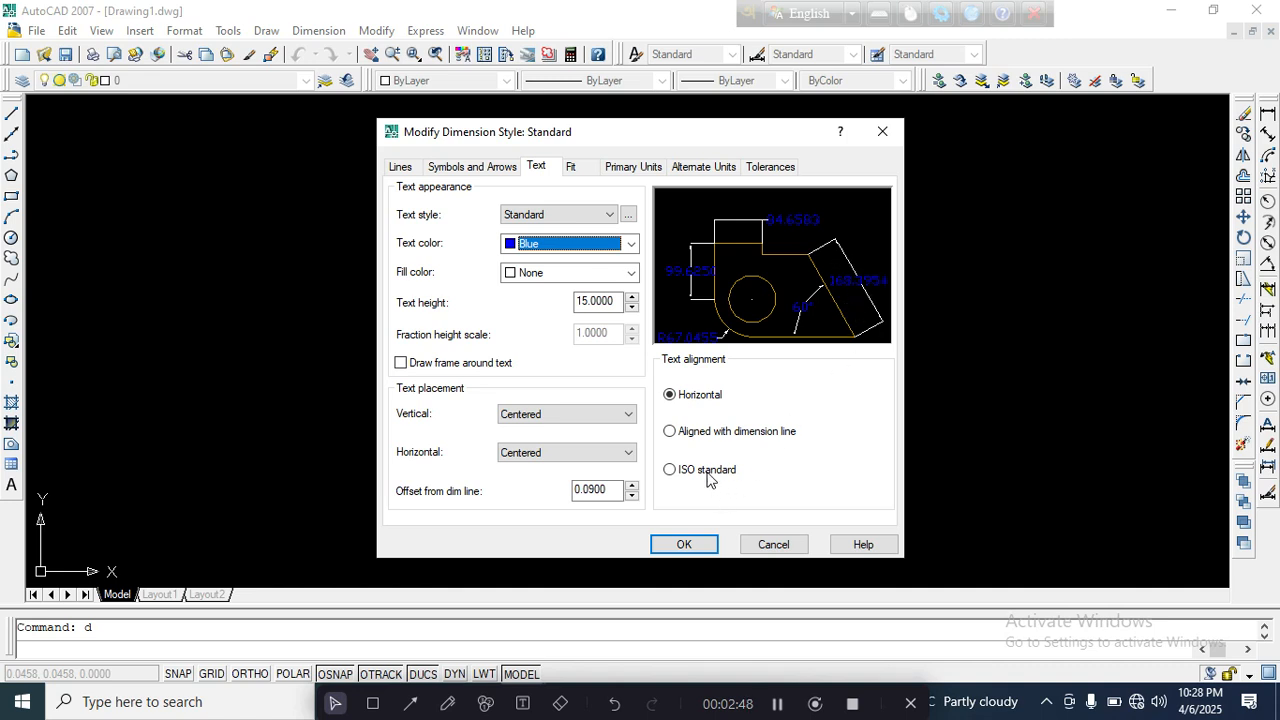
click(669, 471)
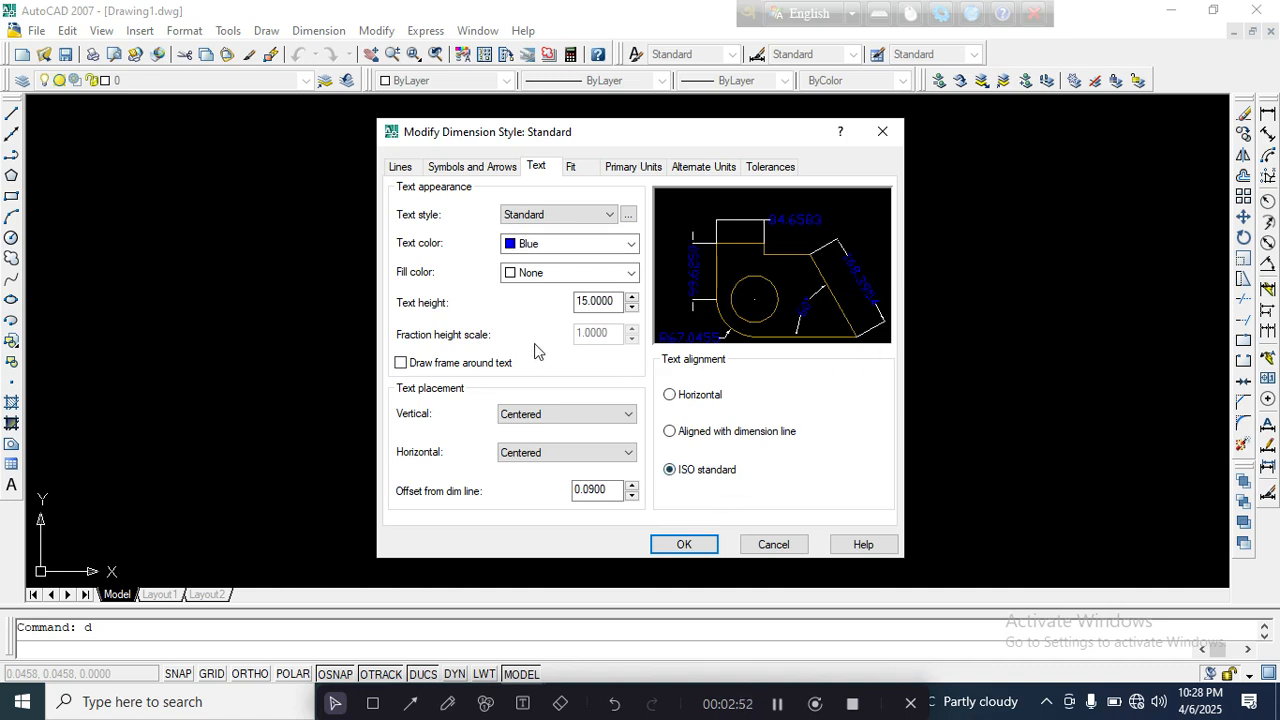
Set the linear dimensions' primary units to Engineering format with a precision of 0'-0".
click(634, 168)
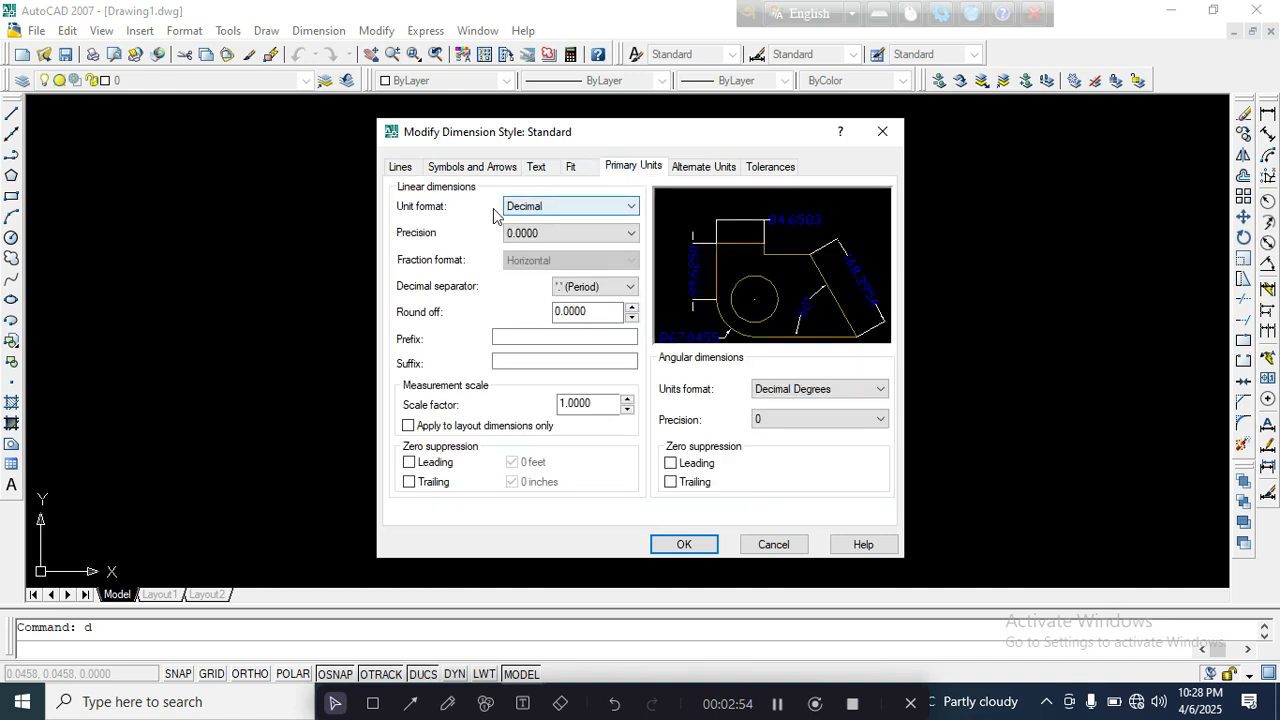
click(543, 210)
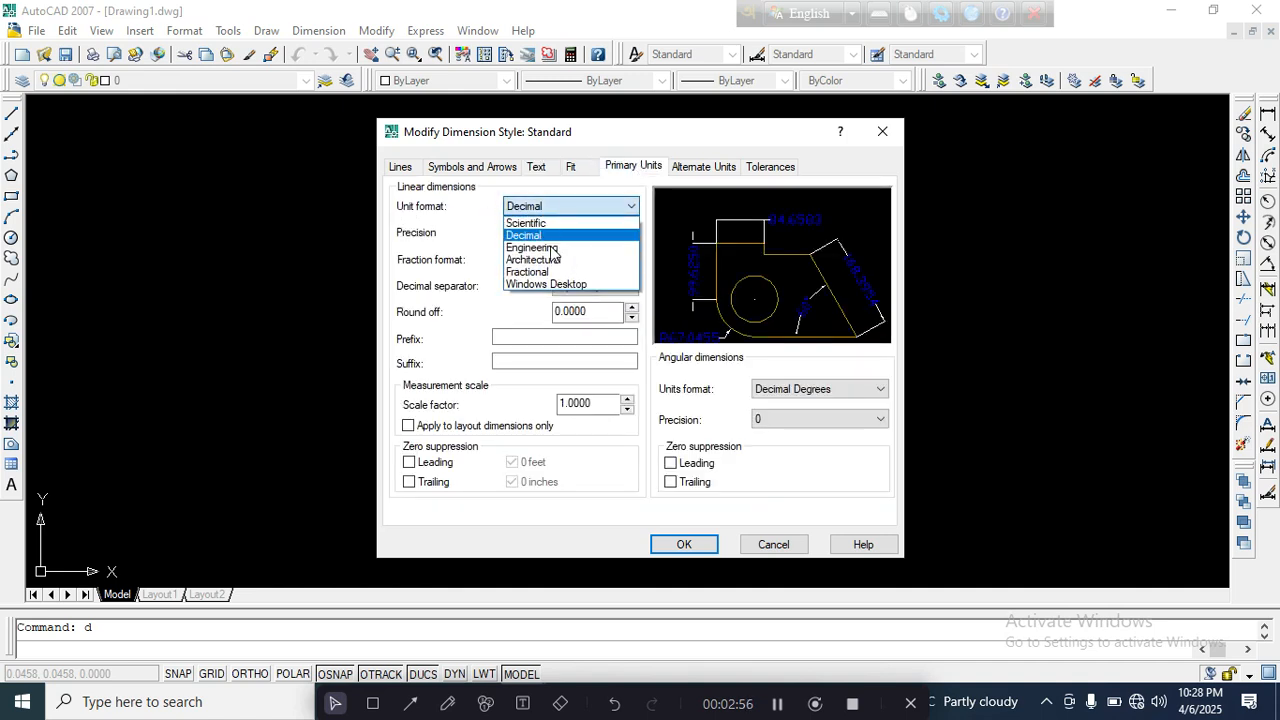
click(552, 247)
click(571, 206)
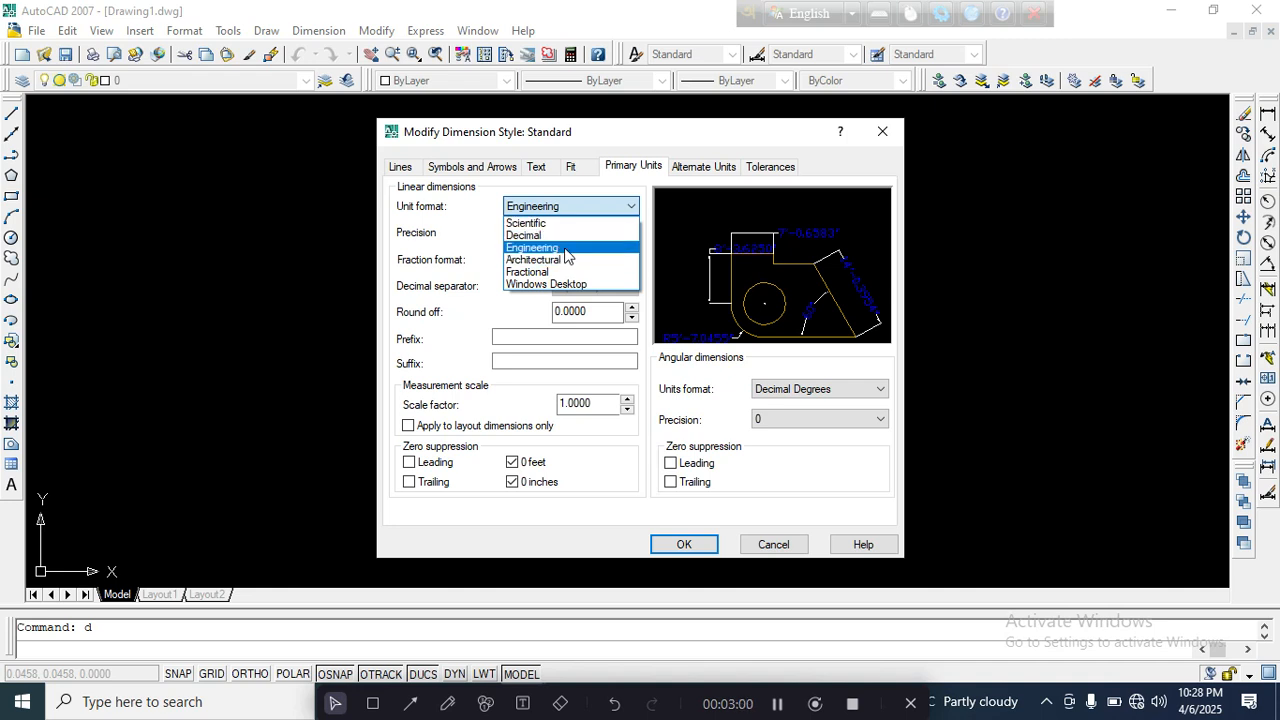
click(566, 247)
click(565, 234)
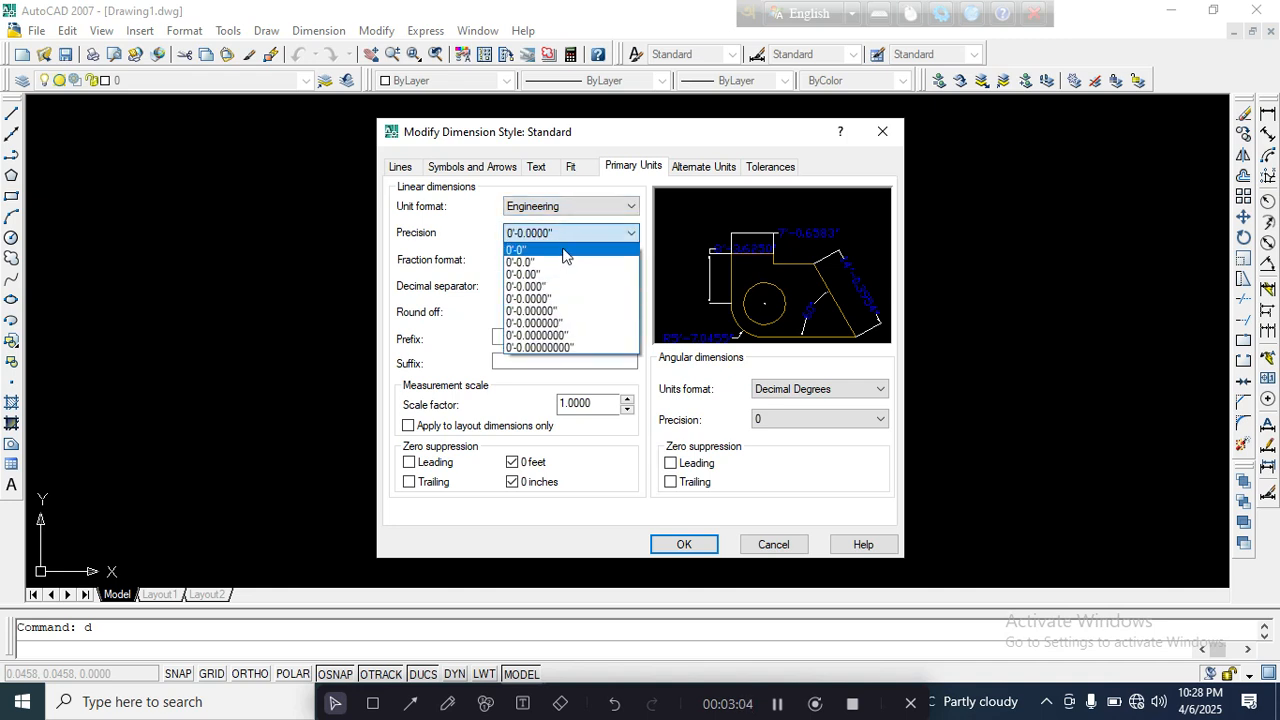
click(564, 250)
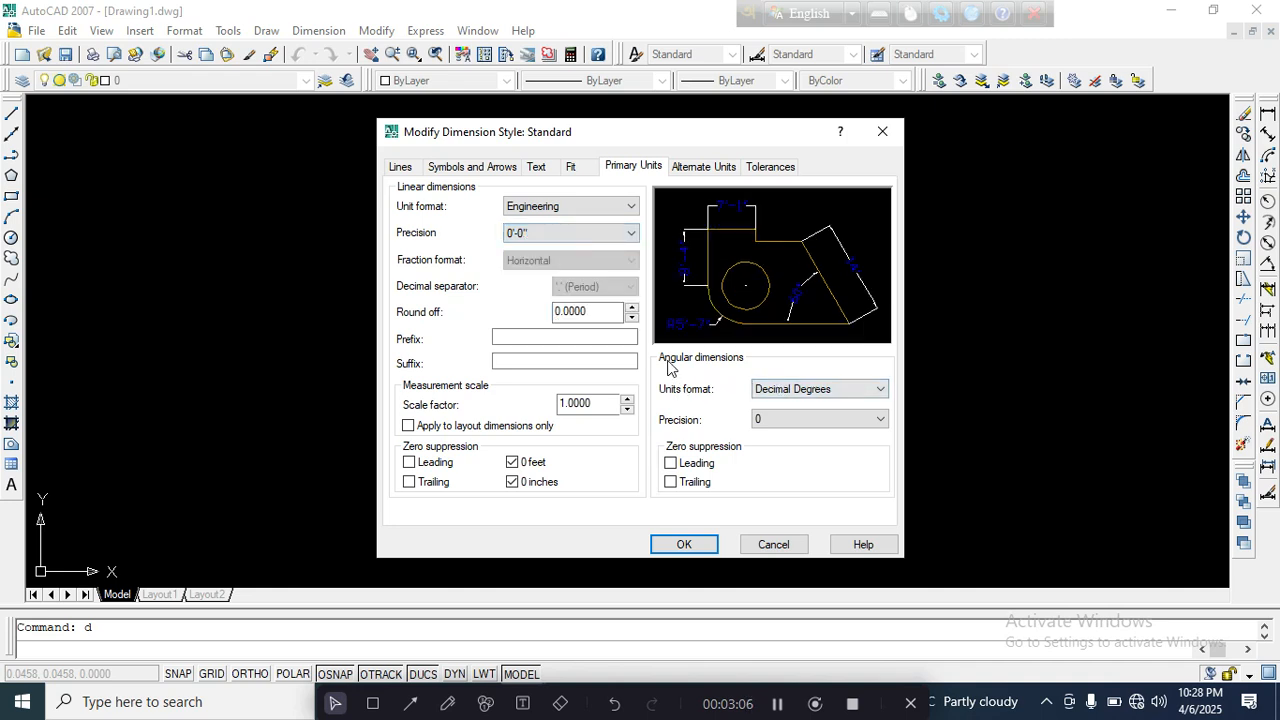
Set the angular dimensions to Degrees Minutes Seconds with 0d00'00" precision, accept the changes and make the Standard style current.
click(834, 392)
click(841, 418)
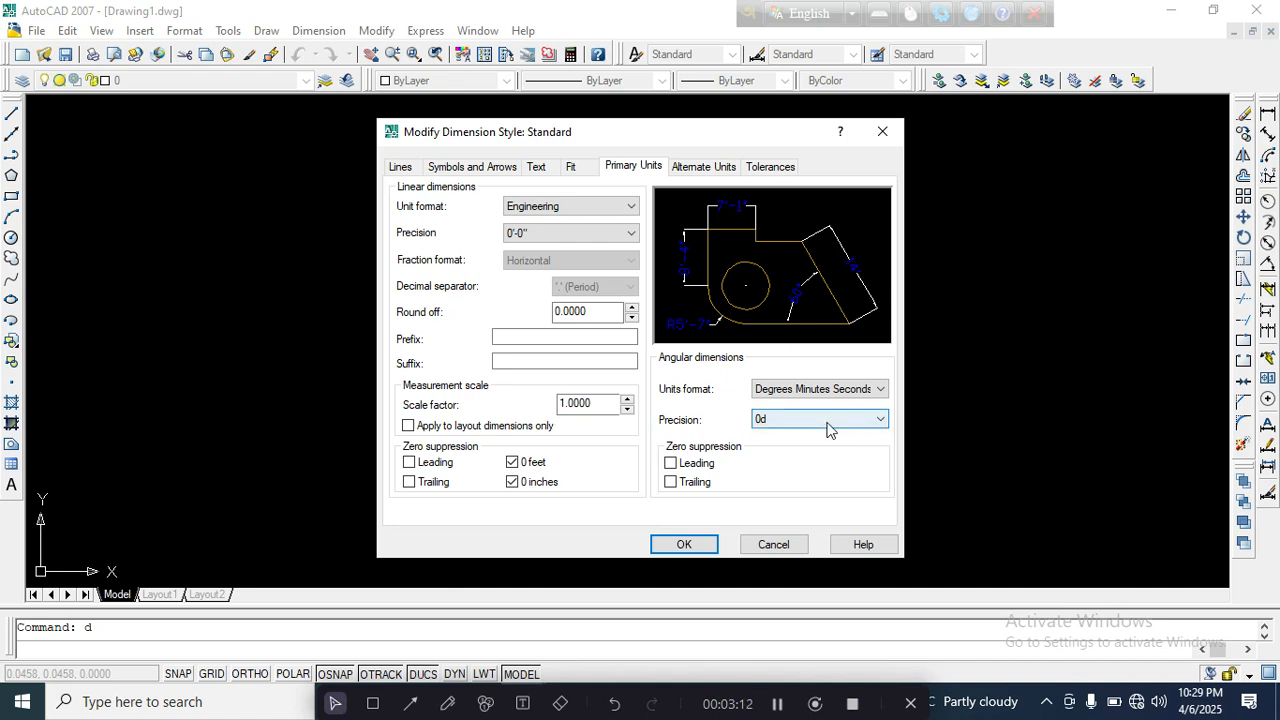
click(826, 421)
click(812, 472)
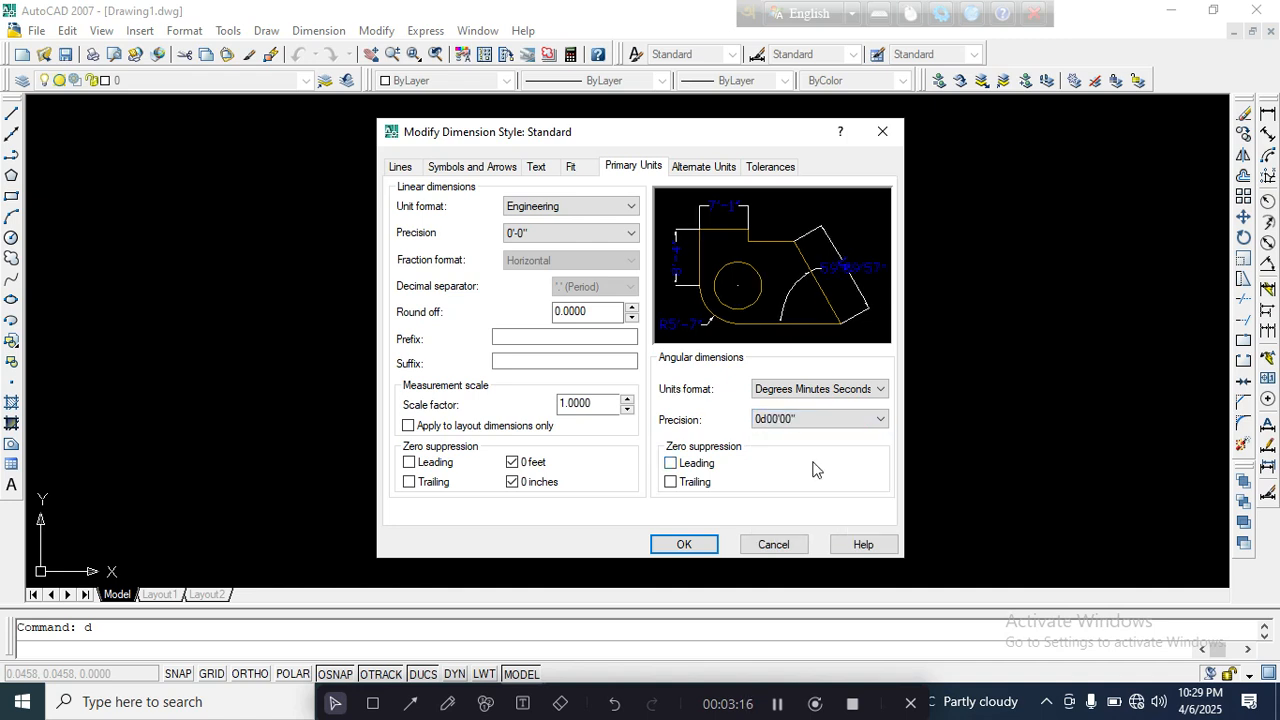
click(690, 545)
click(812, 256)
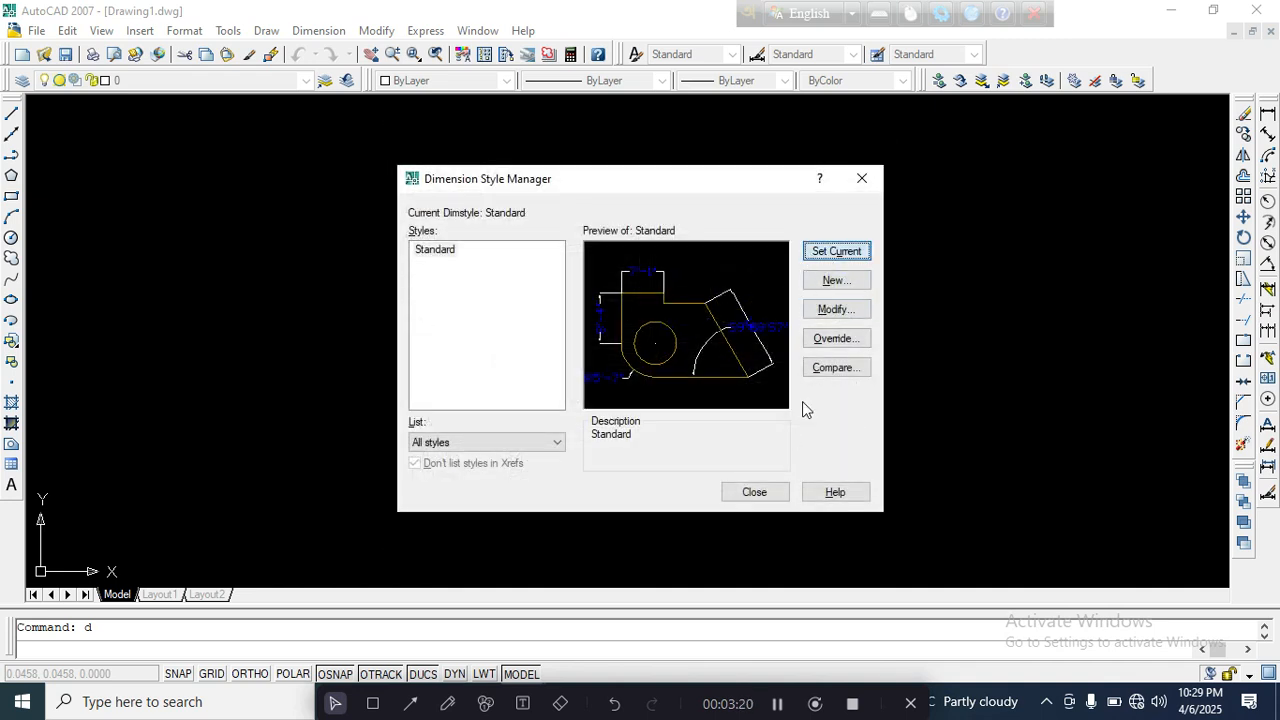
Close the dimension style settings and set the drawing's length units to Engineering with a precision of 0'-0".
click(755, 492)
text(un)
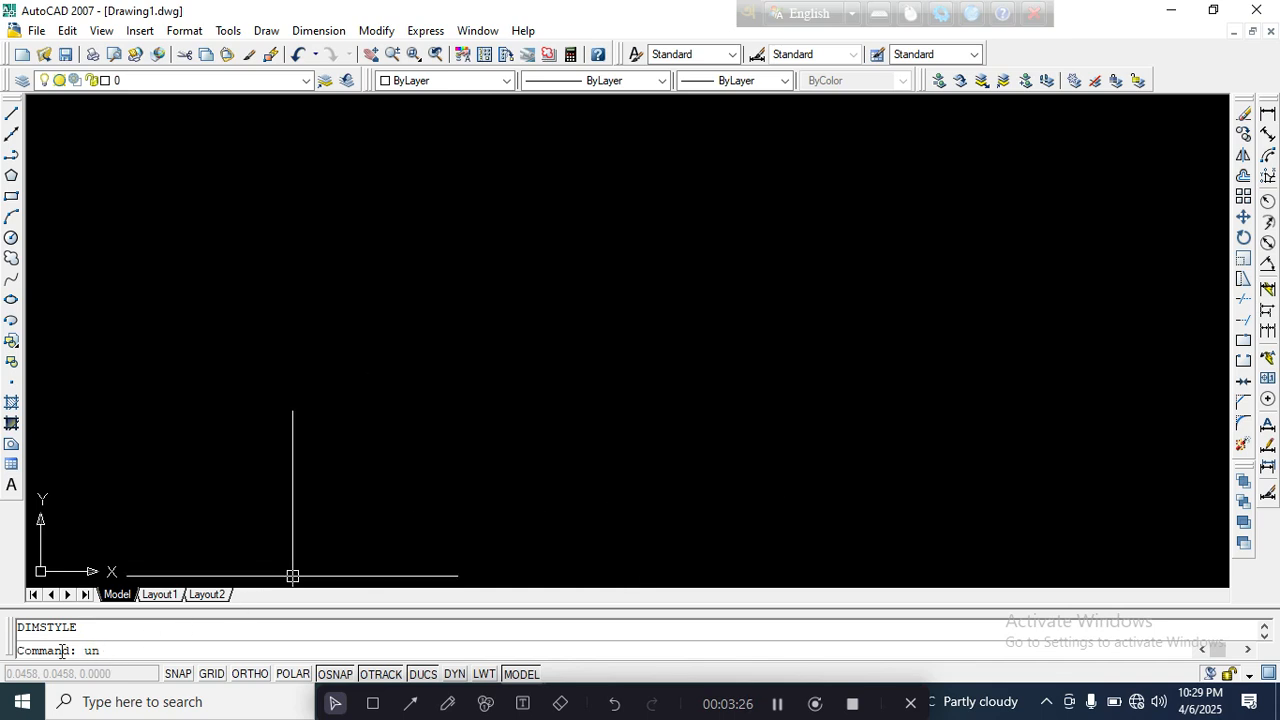
click(372, 703)
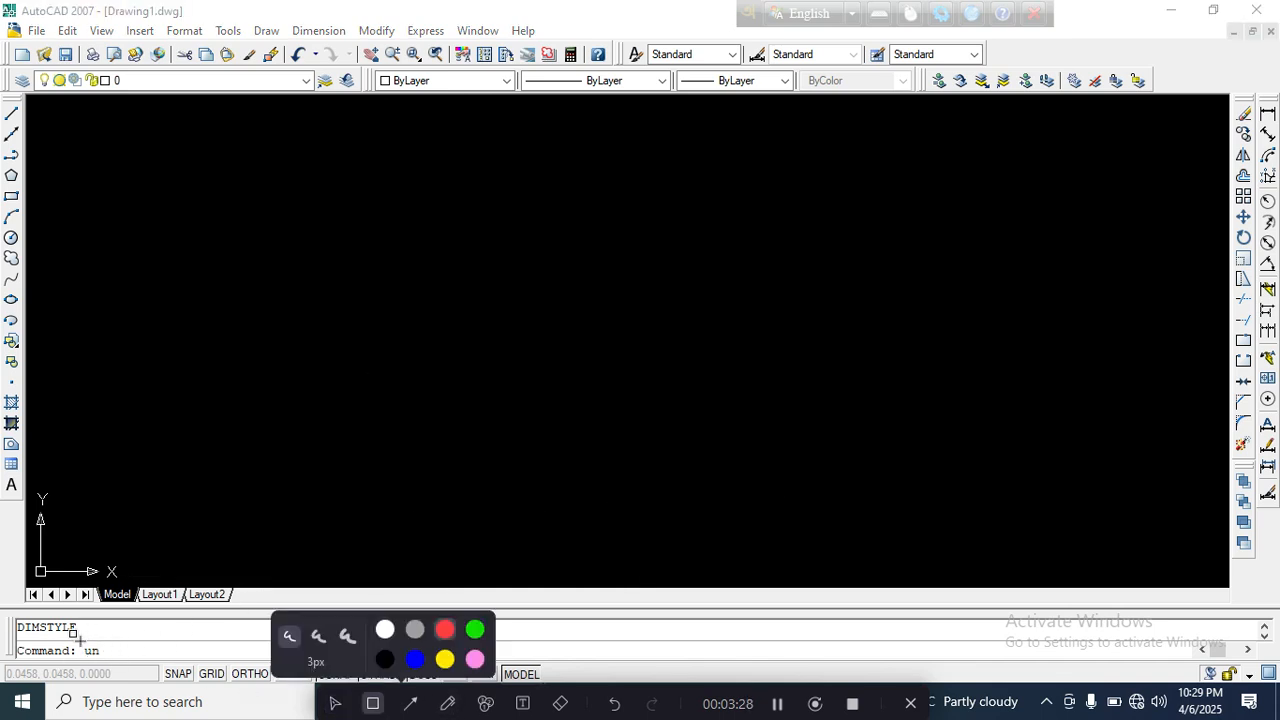
drag(75, 642, 125, 661)
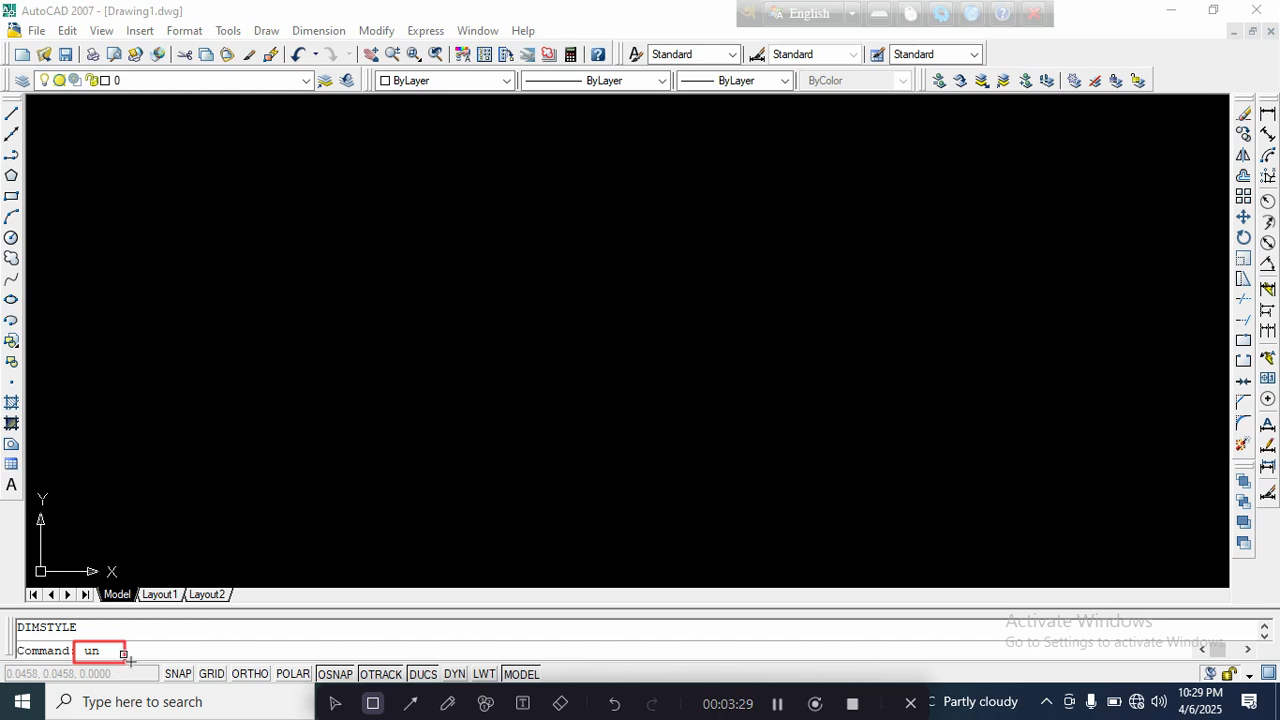
click(335, 703)
key(Return)
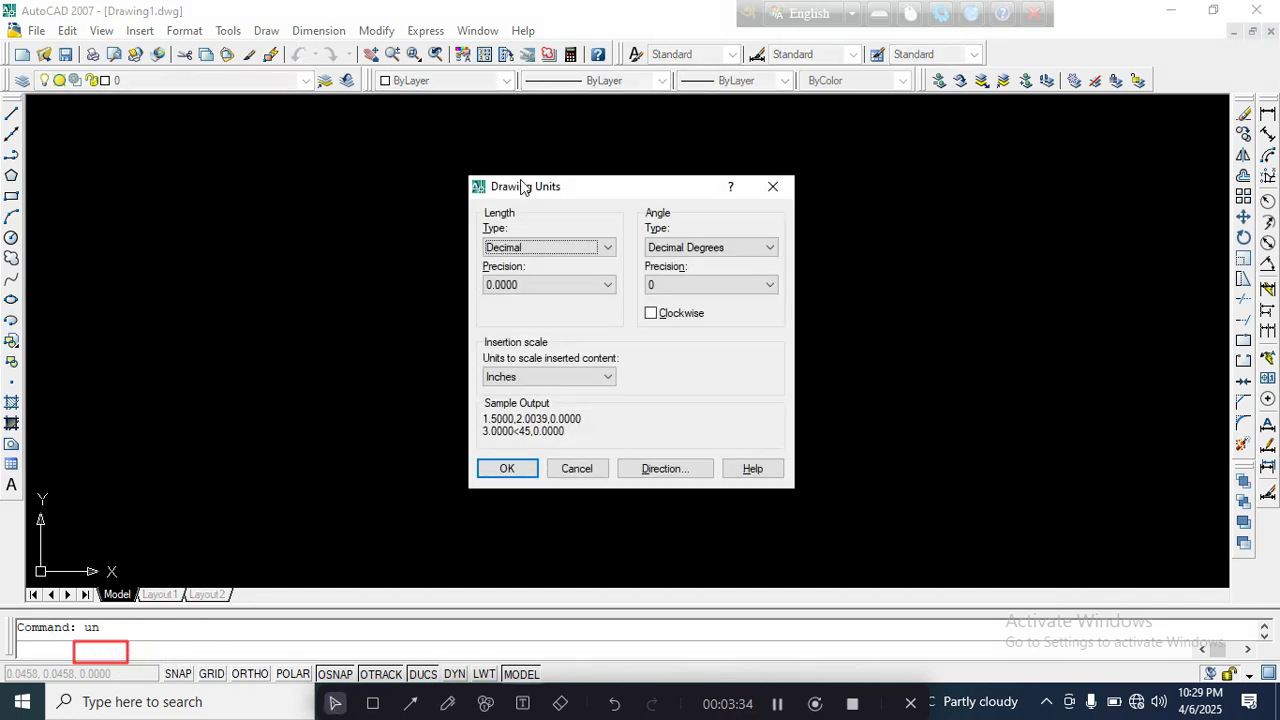
click(563, 246)
click(557, 289)
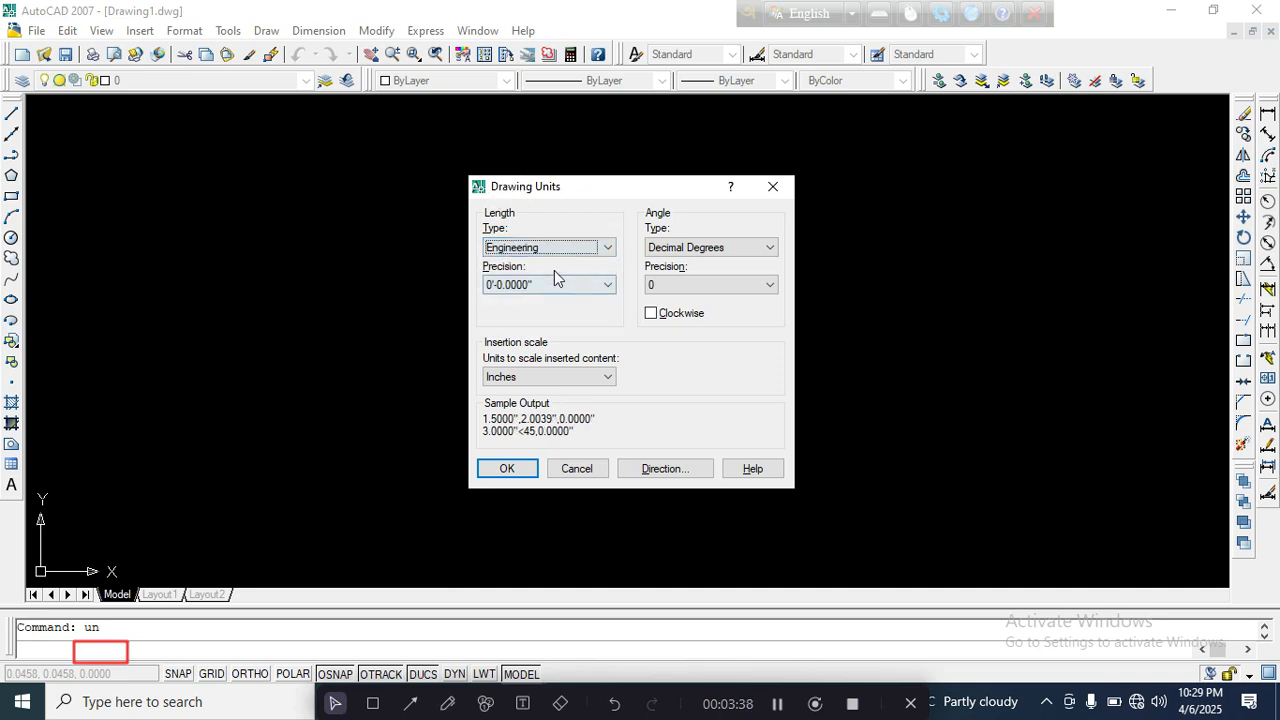
click(557, 284)
click(550, 297)
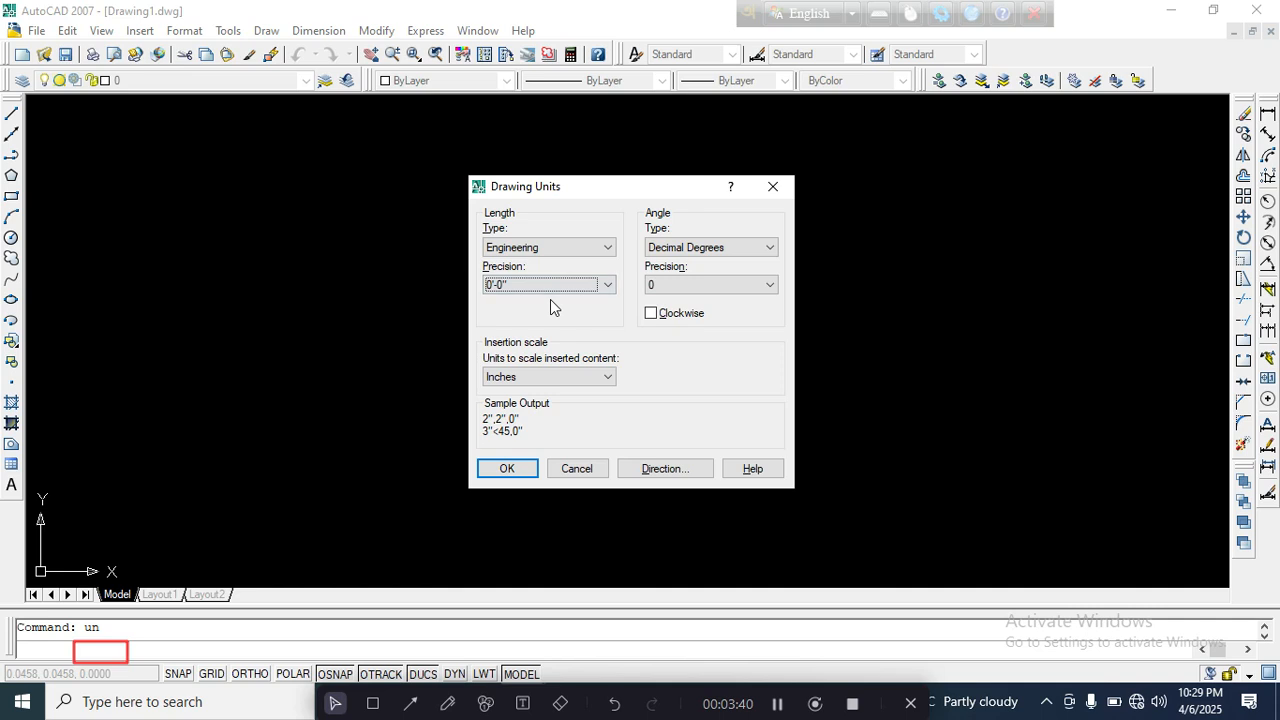
Set the drawing's angle units to Deg/Min/Sec with a precision of 0d00'00" and accept the units.
click(715, 249)
click(716, 278)
click(714, 284)
click(713, 327)
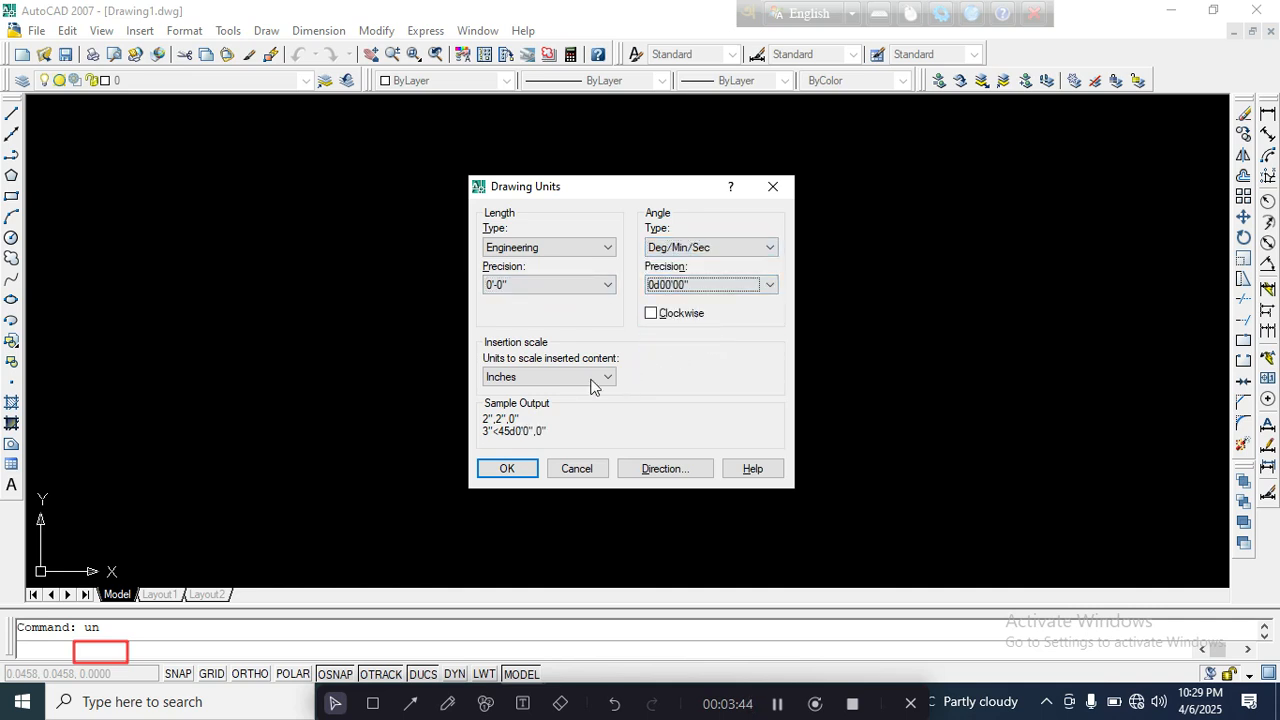
click(507, 469)
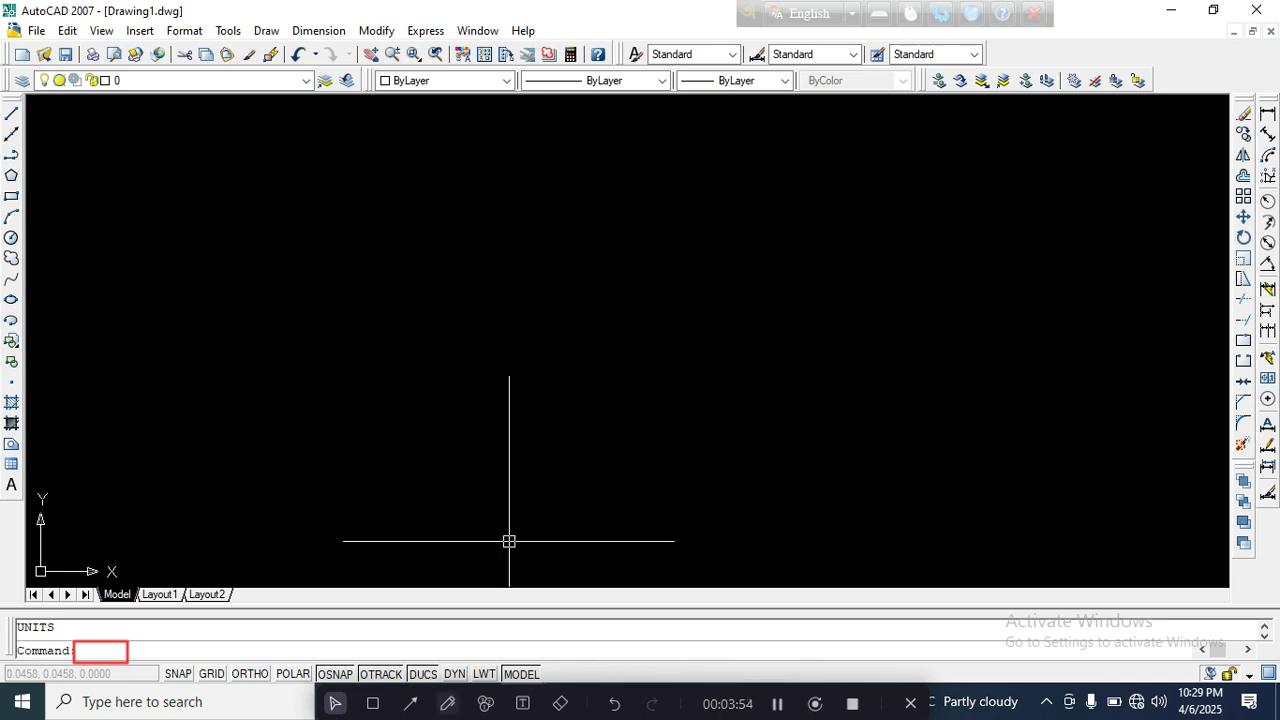
click(565, 703)
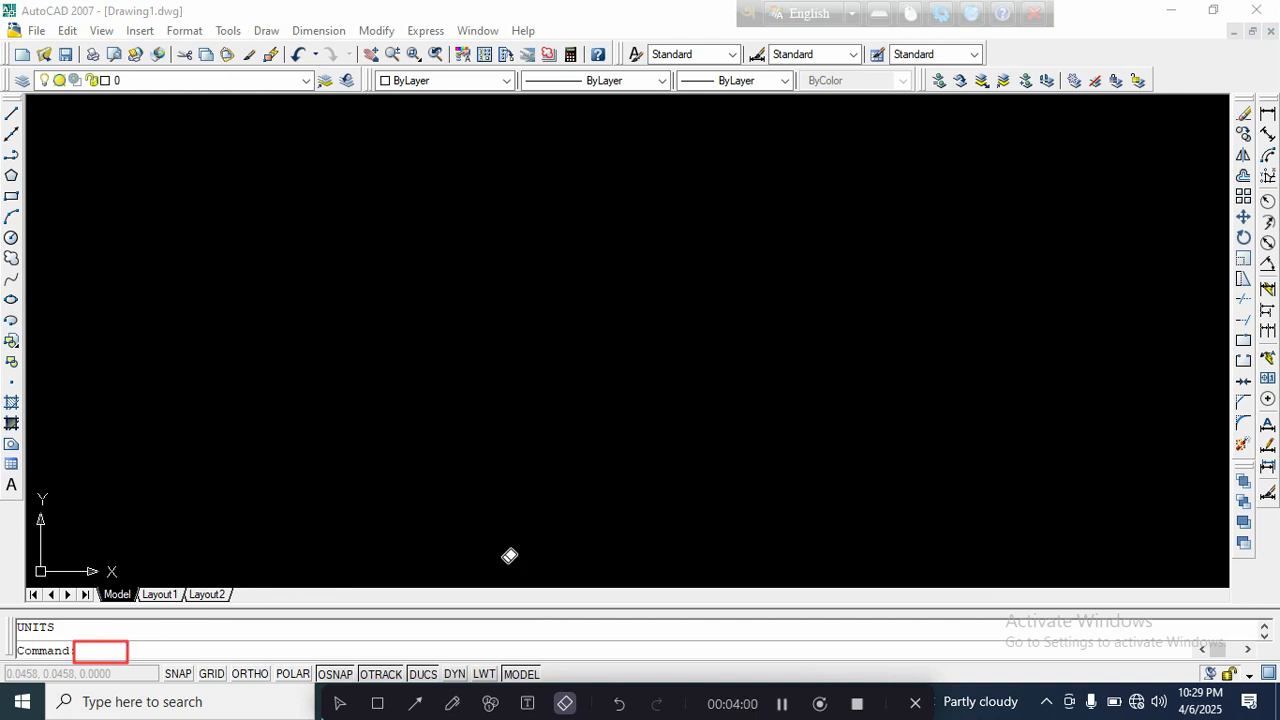
click(339, 703)
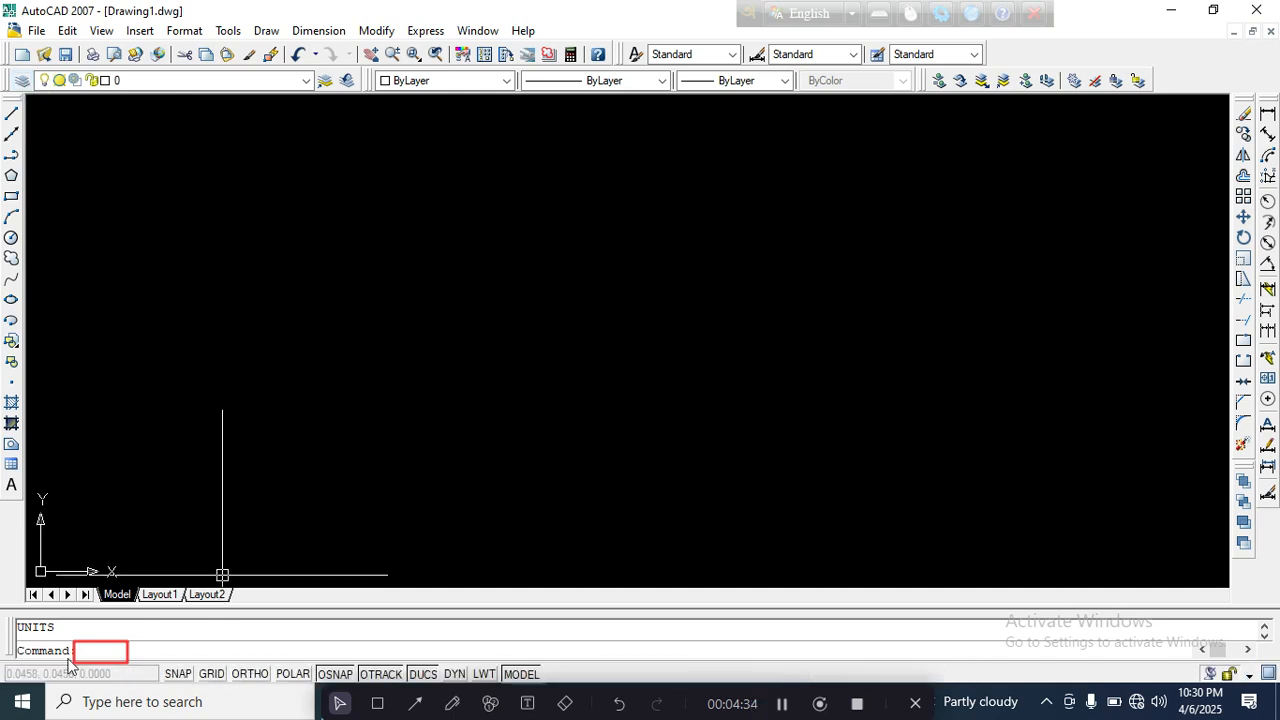
Open the layer properties and create a new layer named ROAD.
text(la)
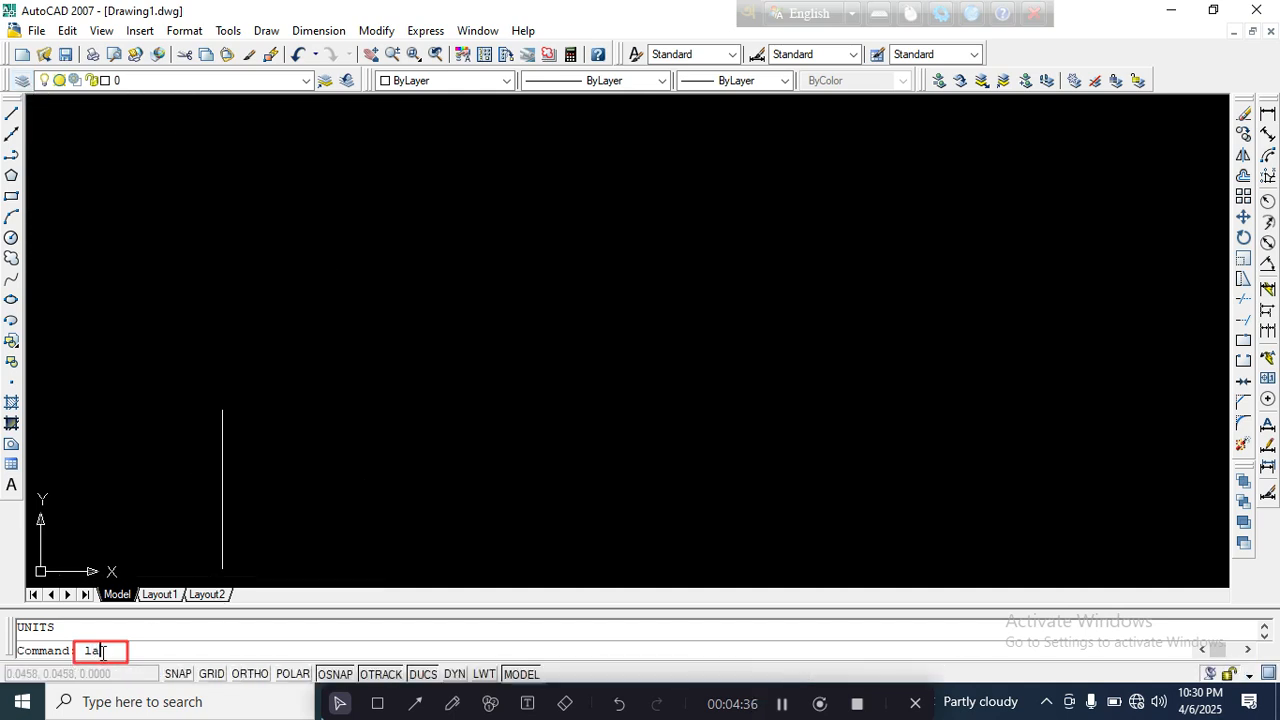
key(Return)
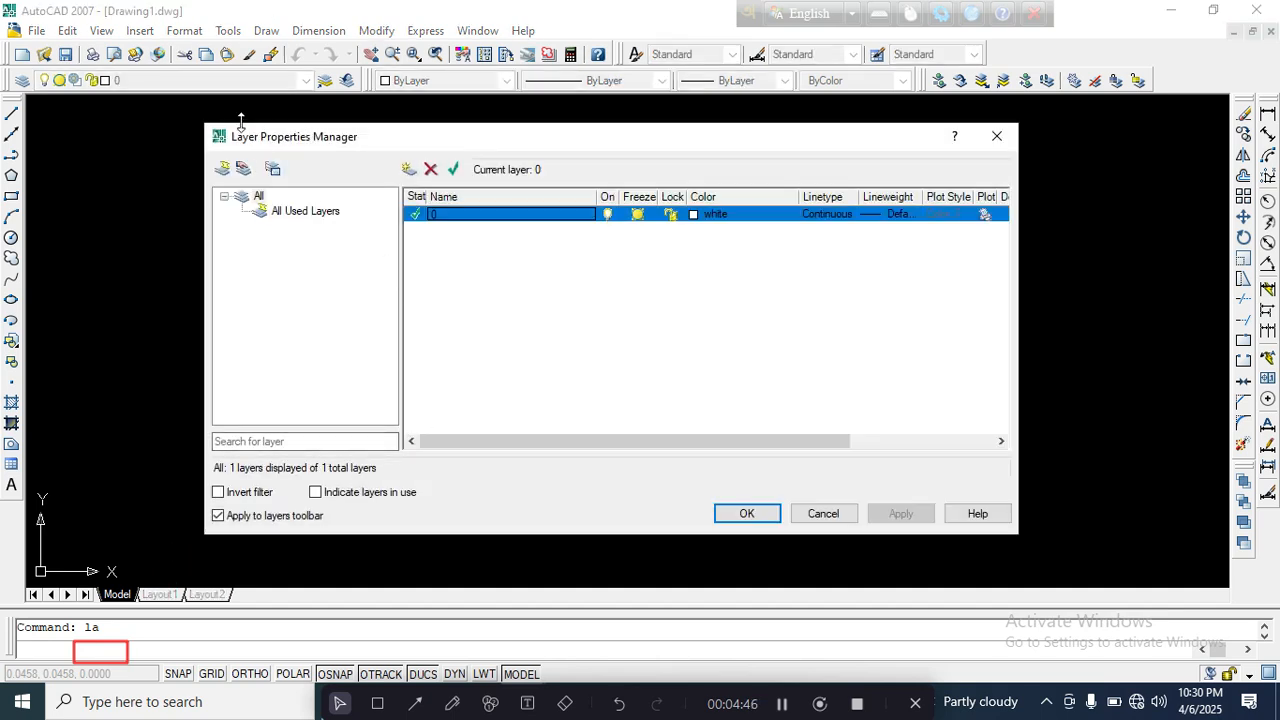
click(407, 172)
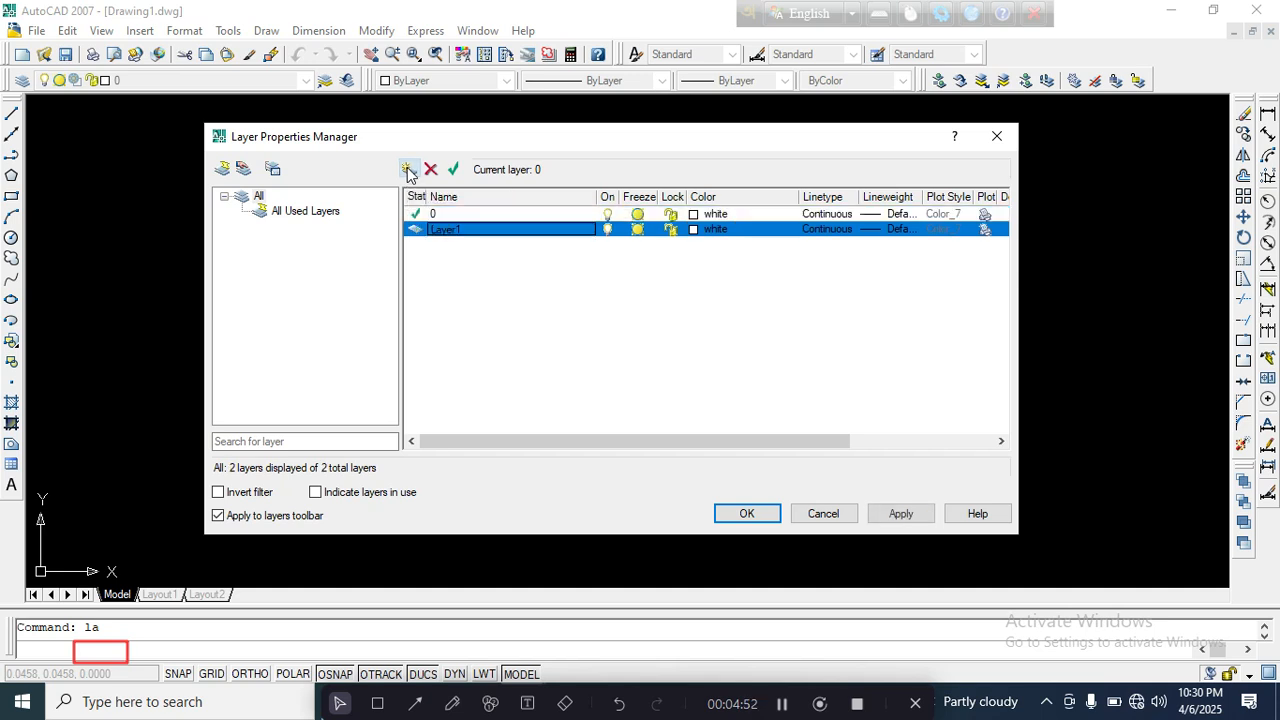
click(470, 232)
key(Return)
click(468, 230)
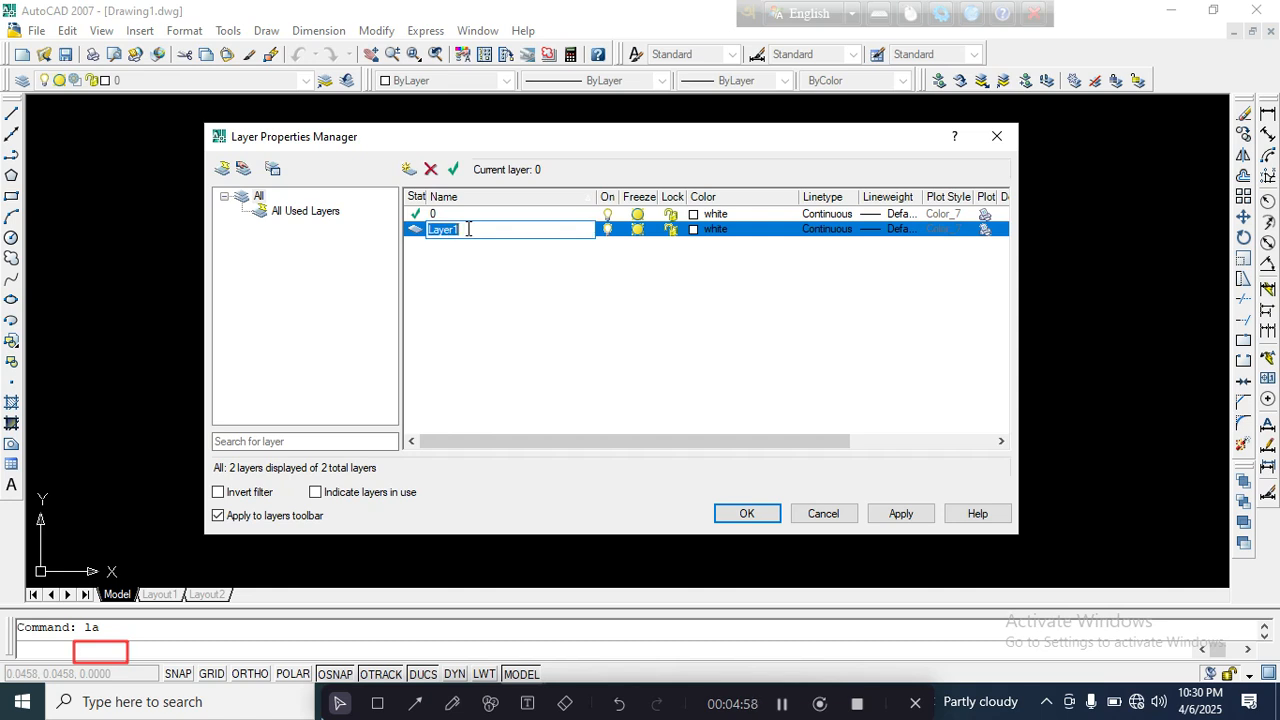
text(ROAD)
Set the ROAD layer's color to red.
click(695, 230)
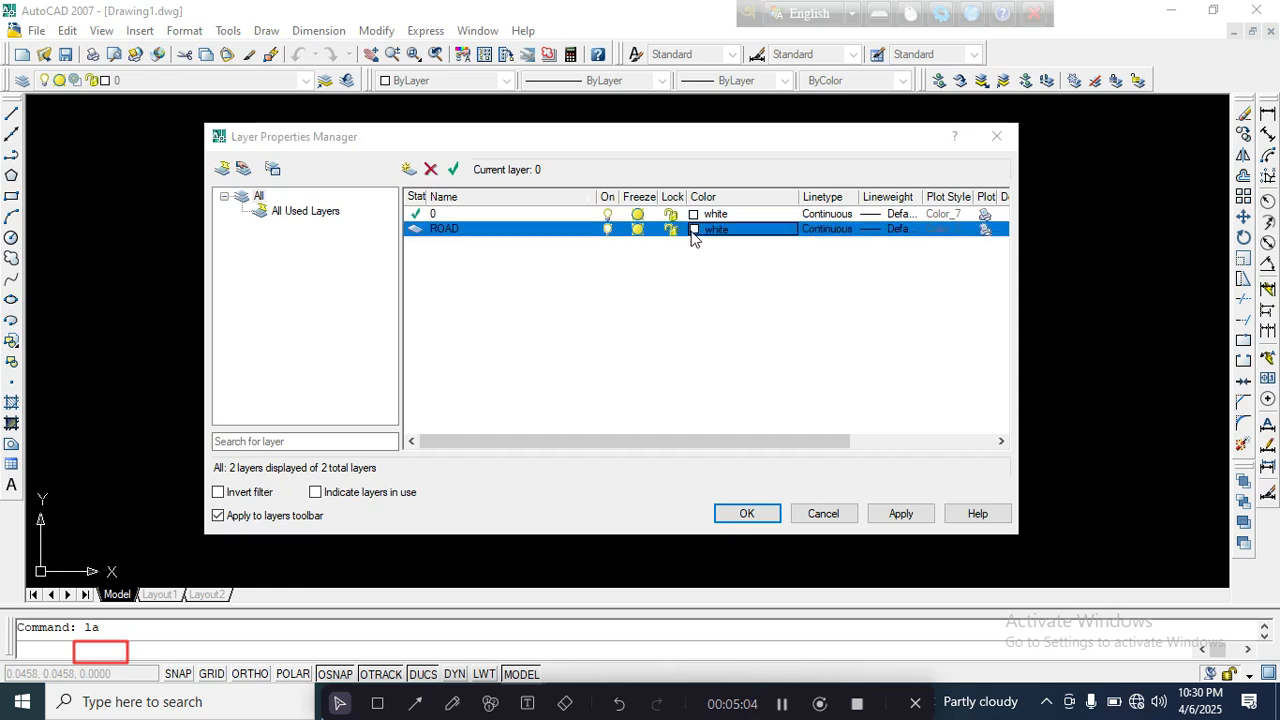
click(695, 230)
click(147, 405)
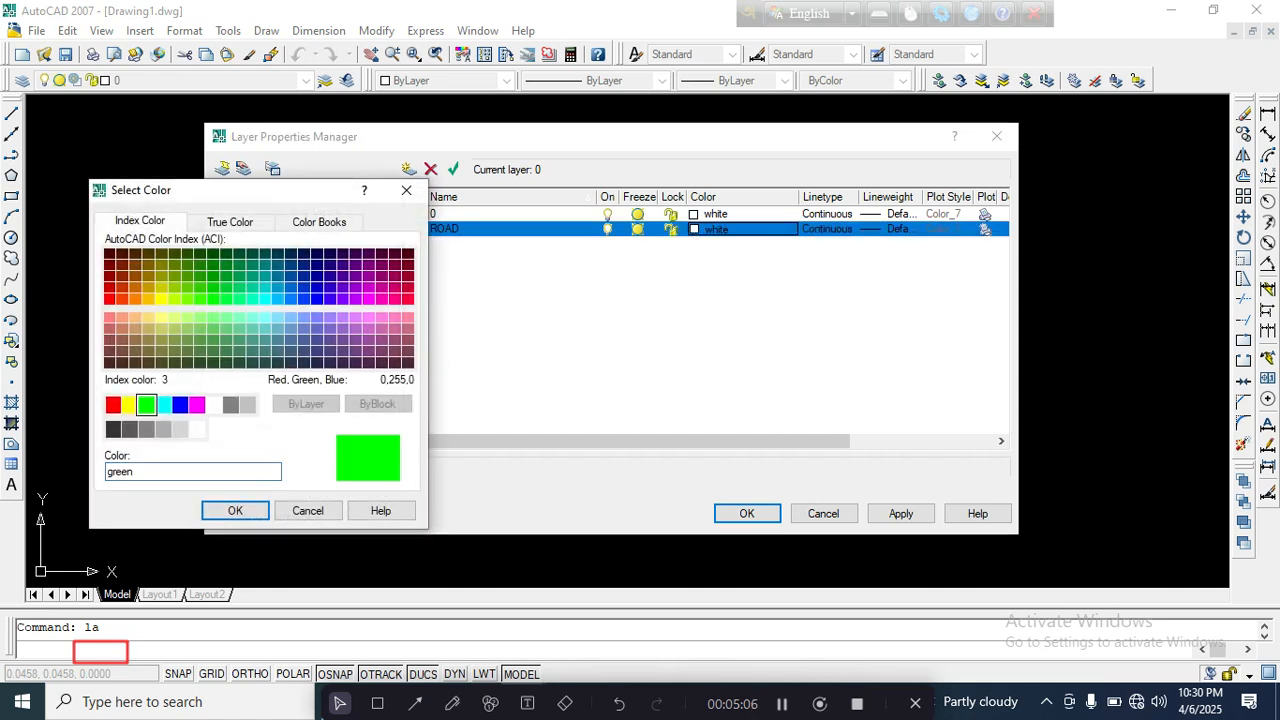
click(130, 405)
click(113, 405)
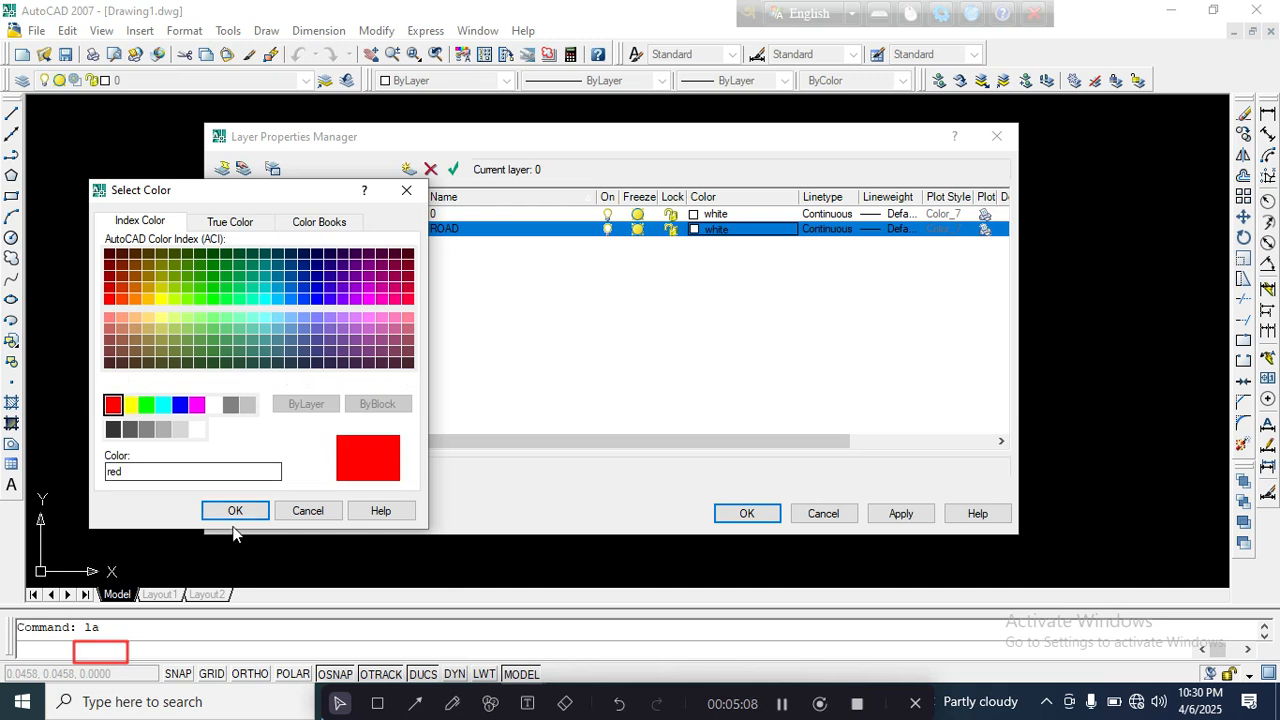
click(235, 510)
Set the ROAD layer's lineweight to 0.30 mm.
click(876, 233)
click(876, 233)
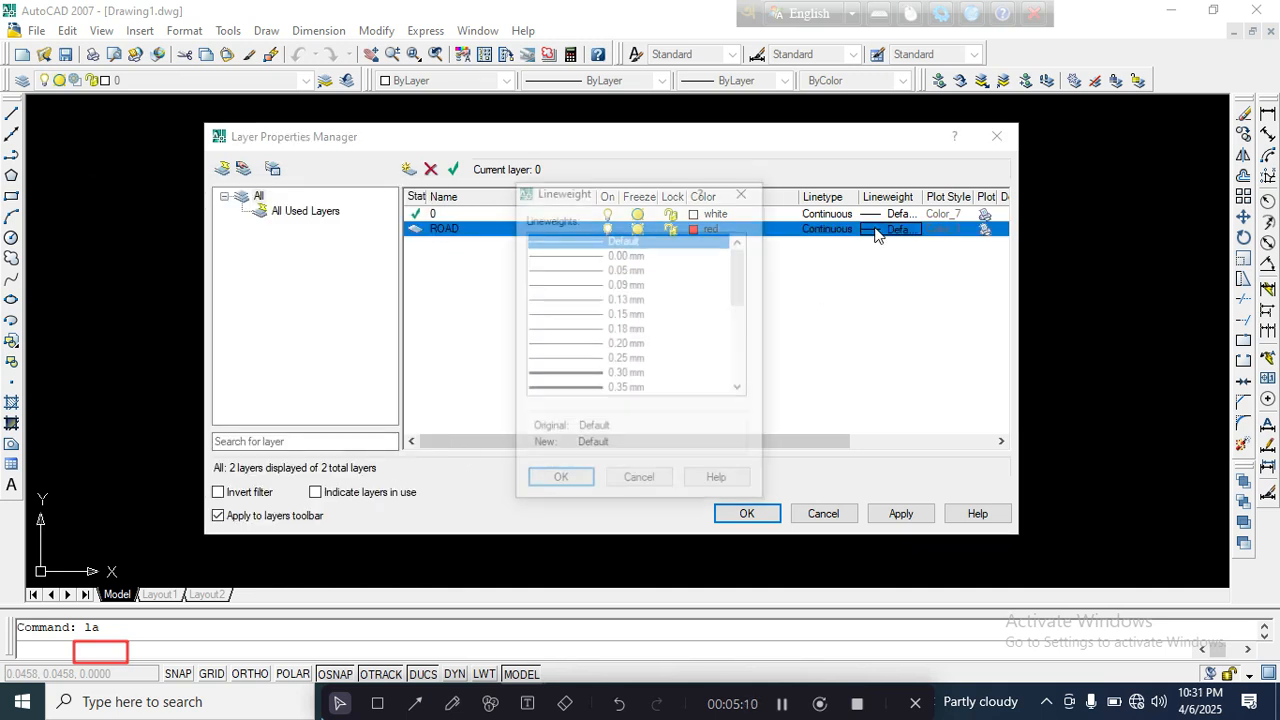
click(626, 374)
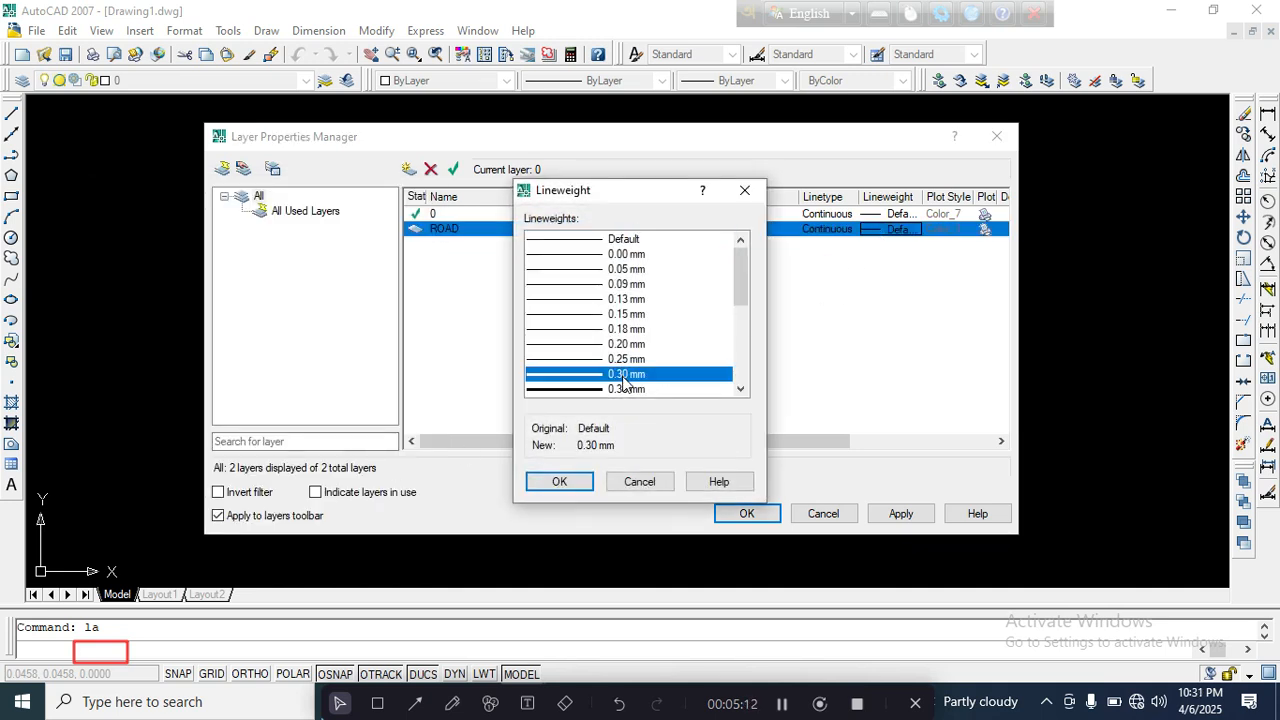
click(563, 484)
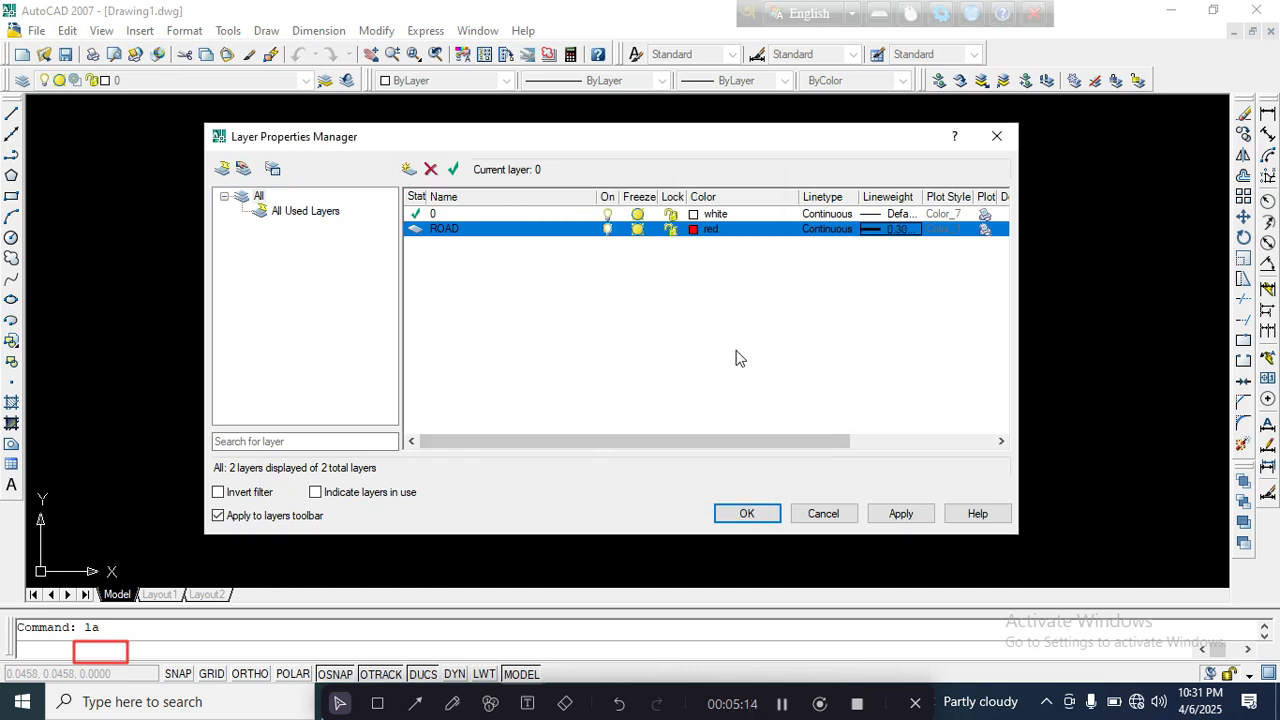
Create a second new layer named PROPERTY and set its color to blue.
click(409, 169)
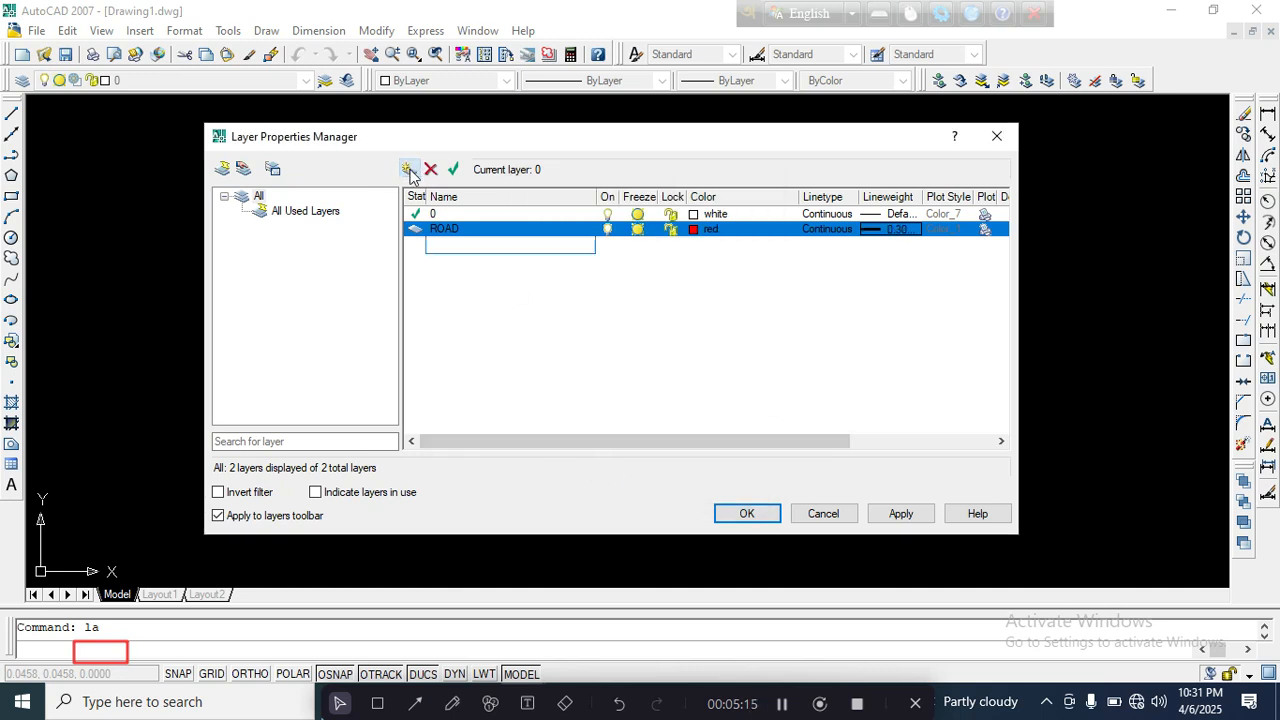
click(472, 247)
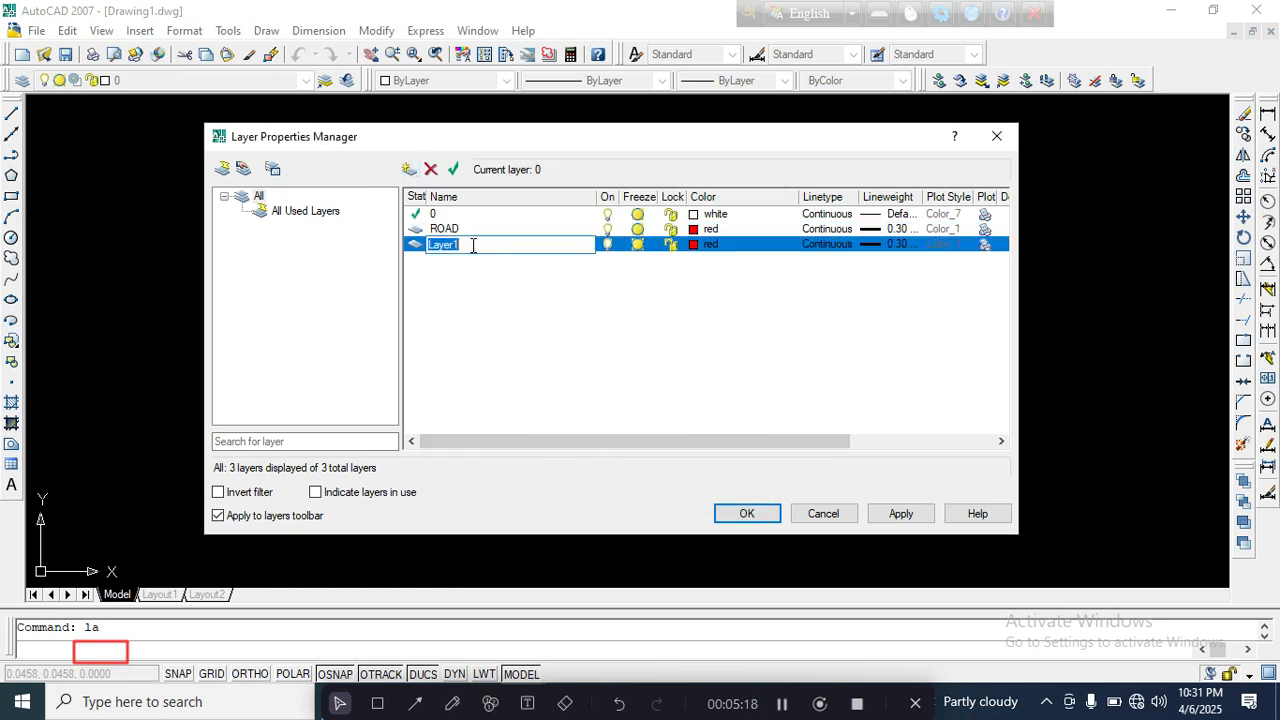
text(PROPERTY)
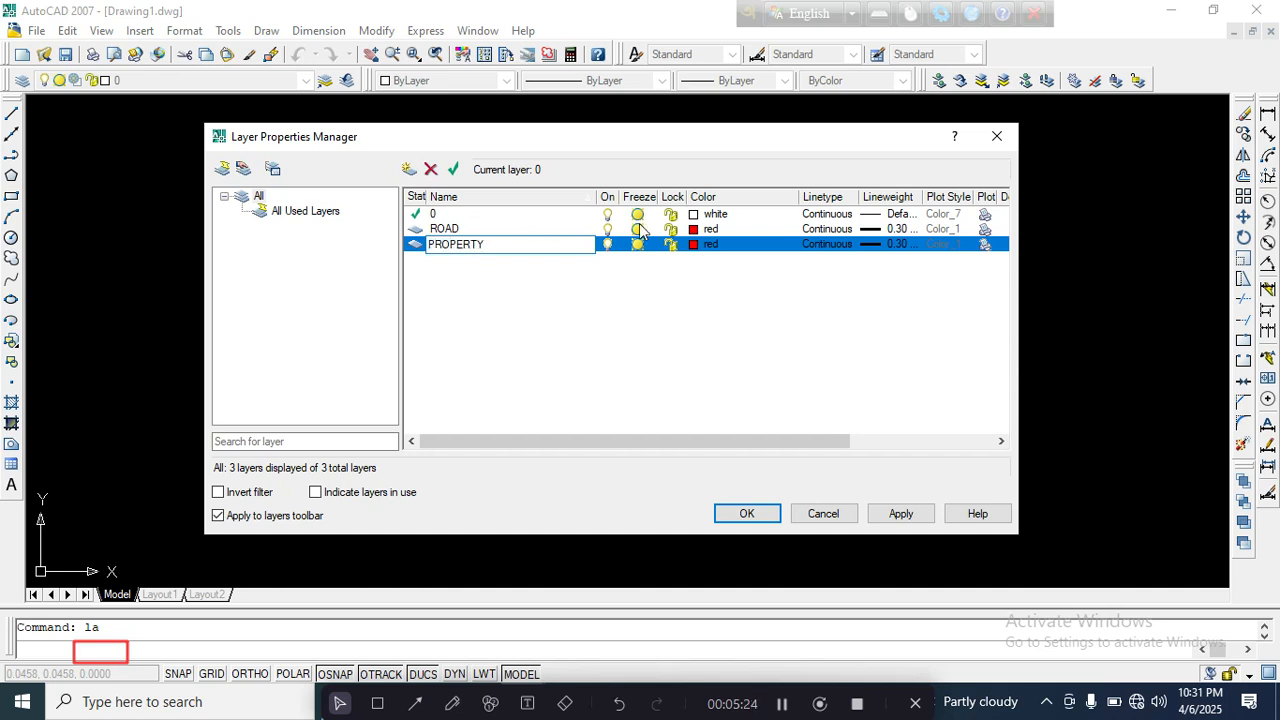
click(700, 246)
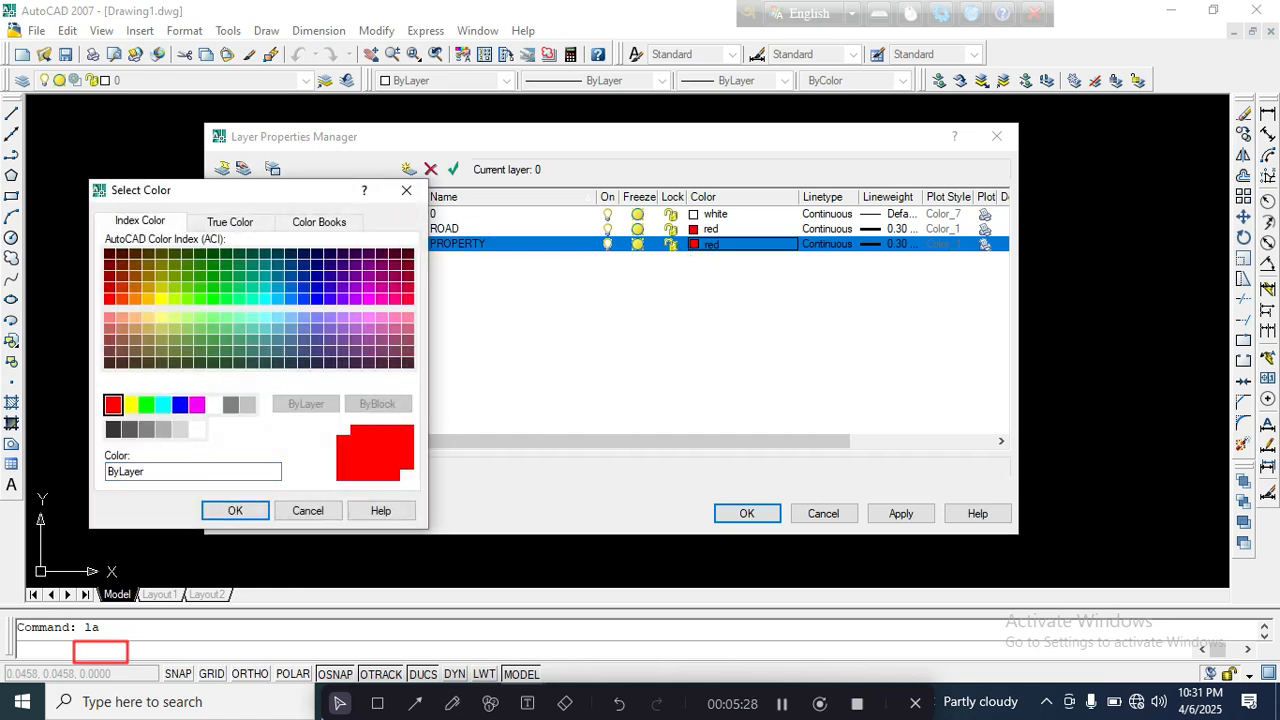
click(180, 404)
click(226, 511)
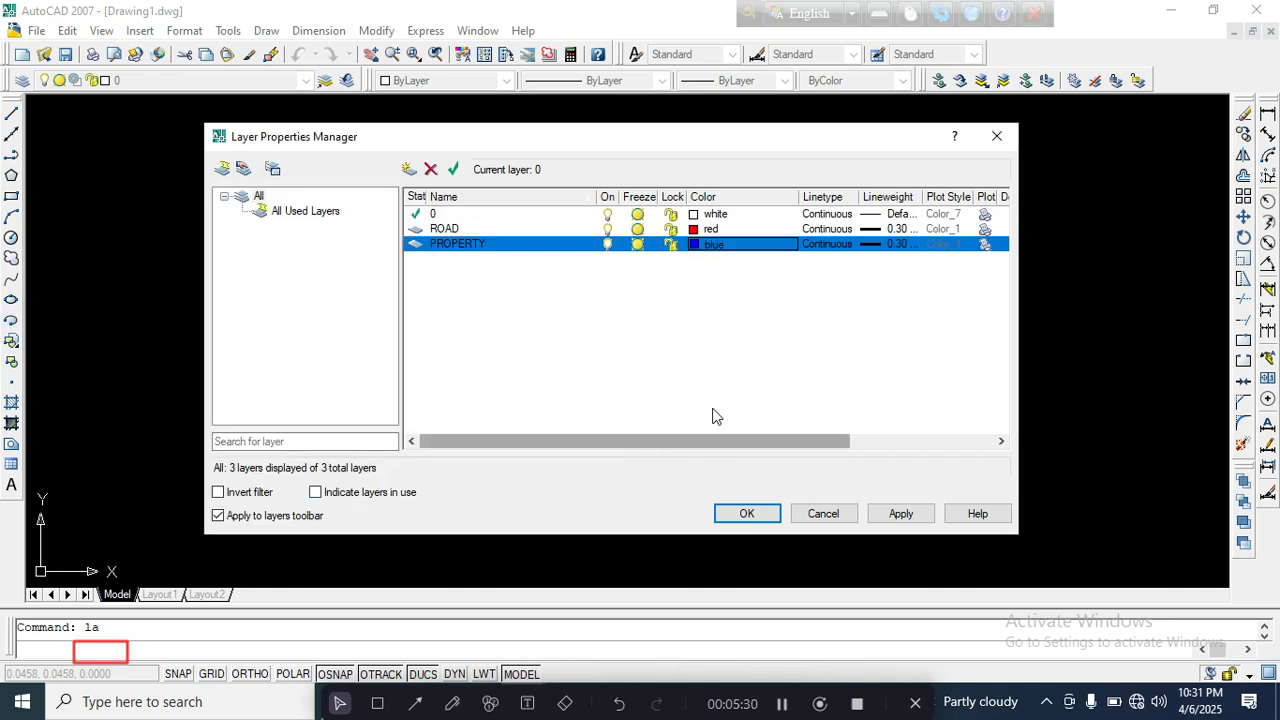
Try to change the PROPERTY layer's lineweight to 0.50 mm.
click(875, 244)
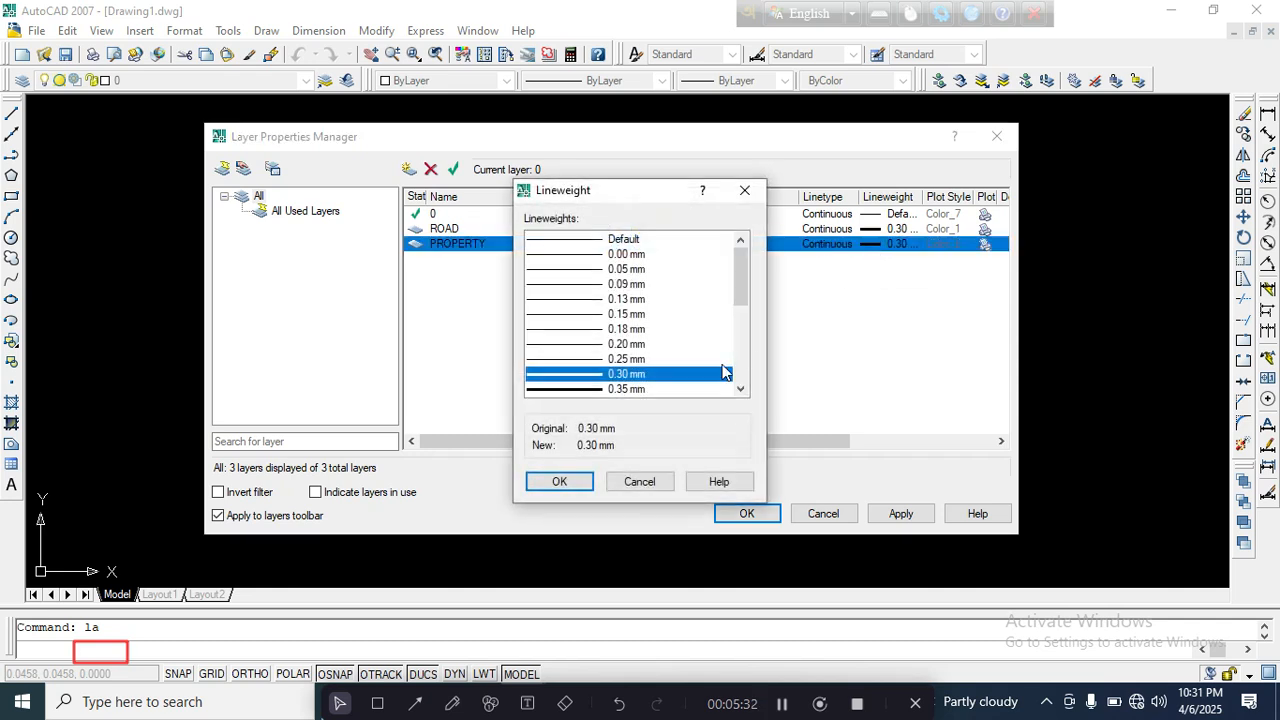
scroll(609, 380, down, 2)
click(618, 329)
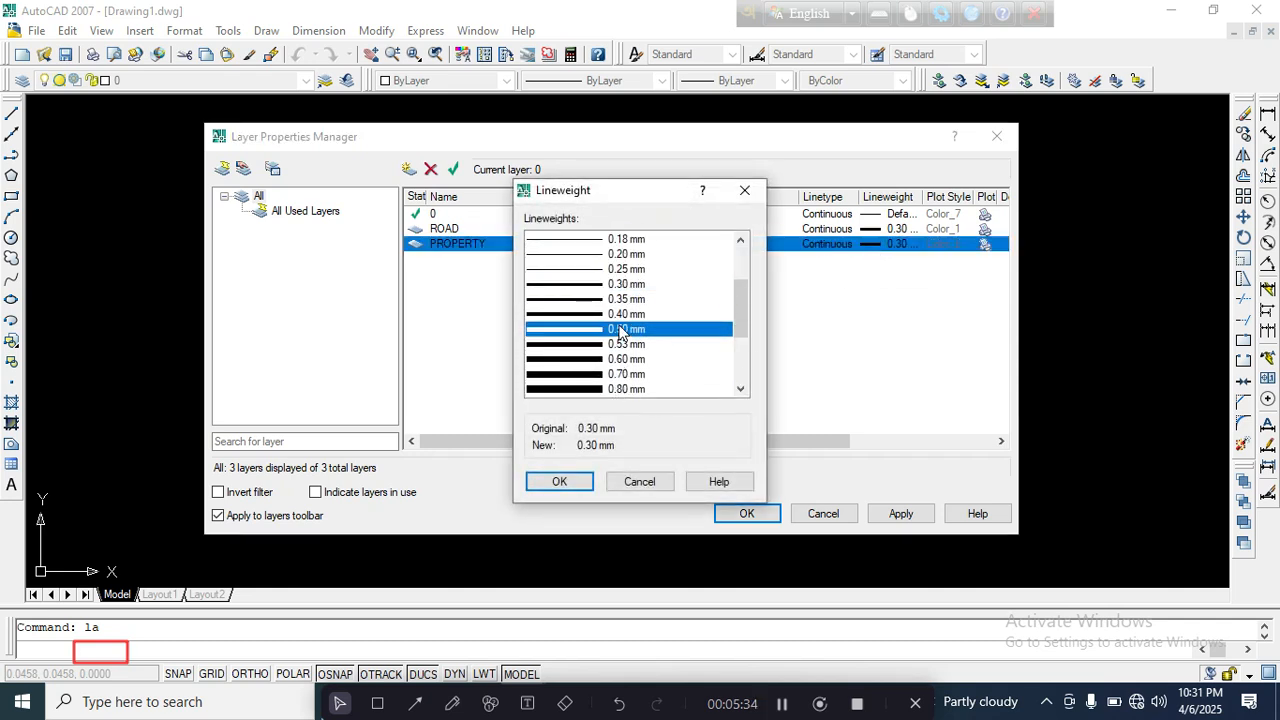
click(579, 479)
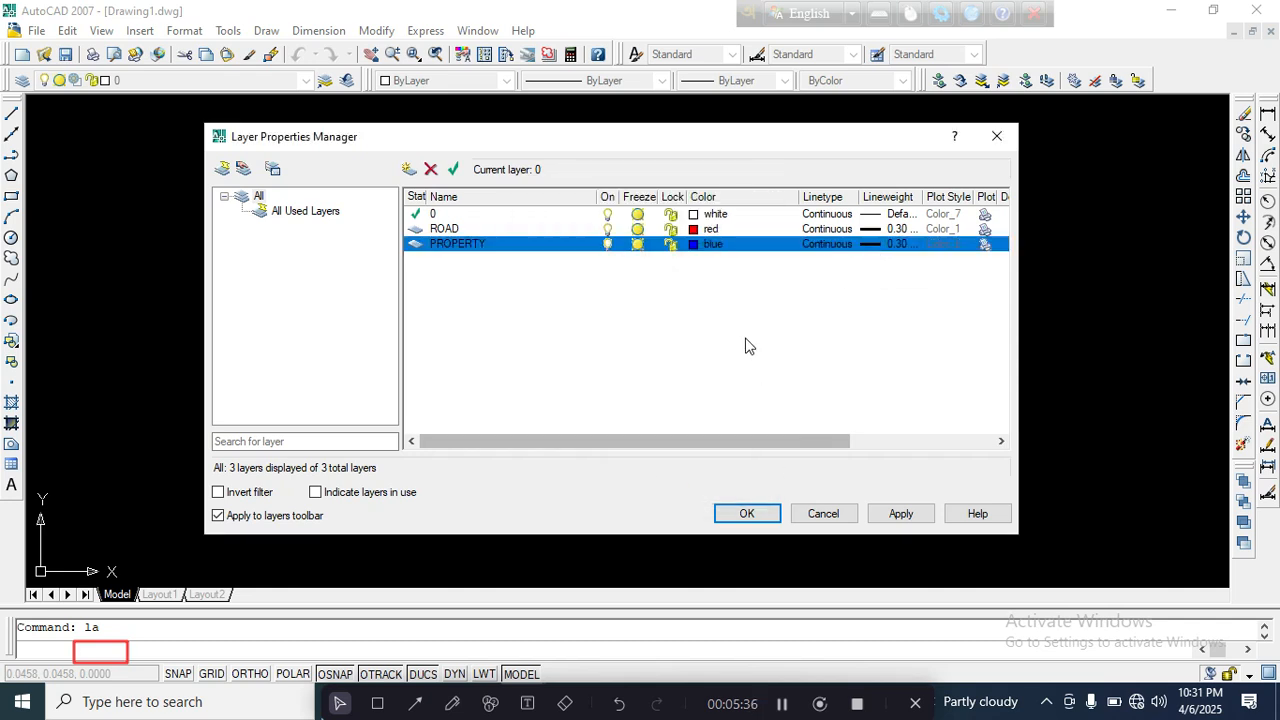
click(870, 245)
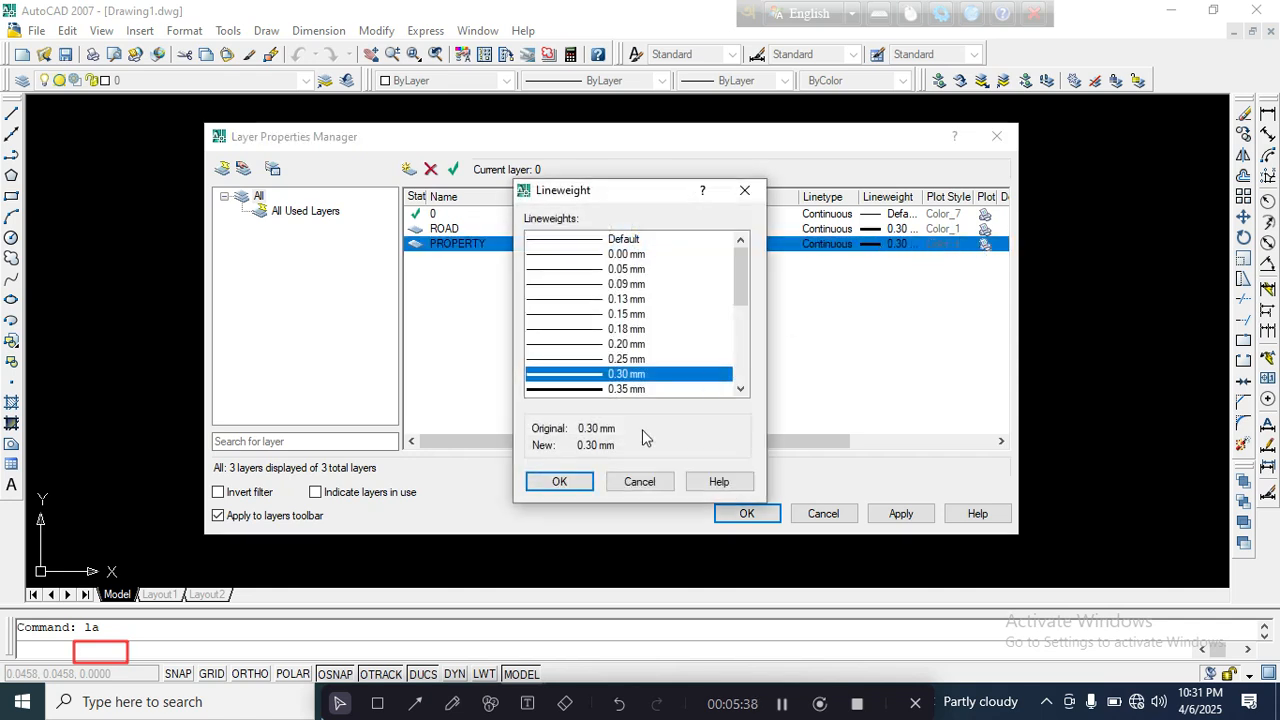
scroll(607, 375, down, 2)
click(607, 374)
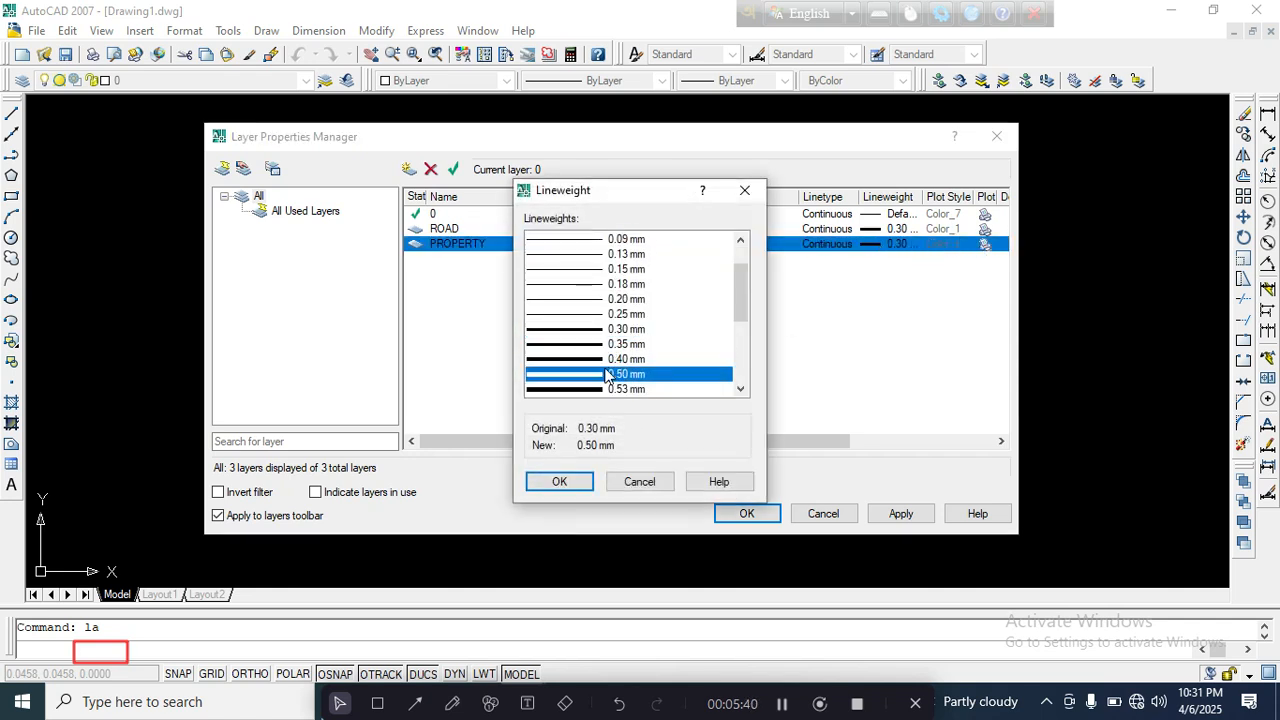
click(577, 481)
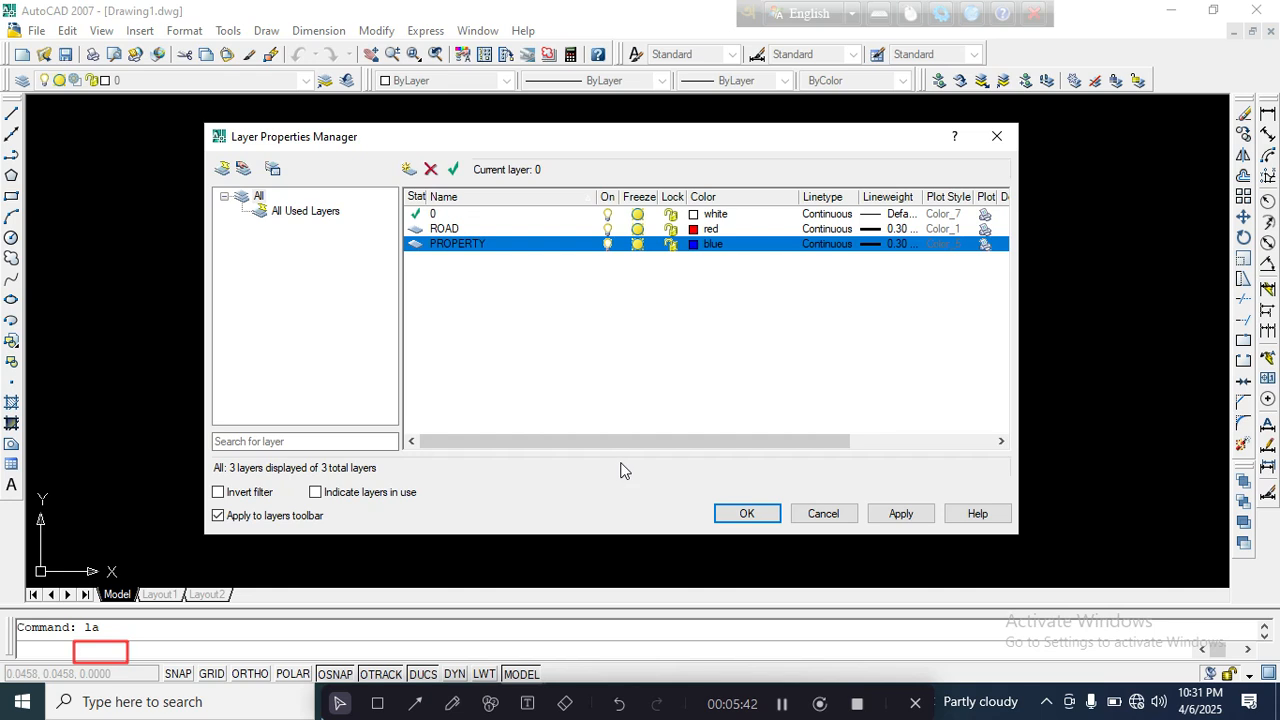
Set the PROPERTY layer's lineweight to 0.50 mm.
click(882, 250)
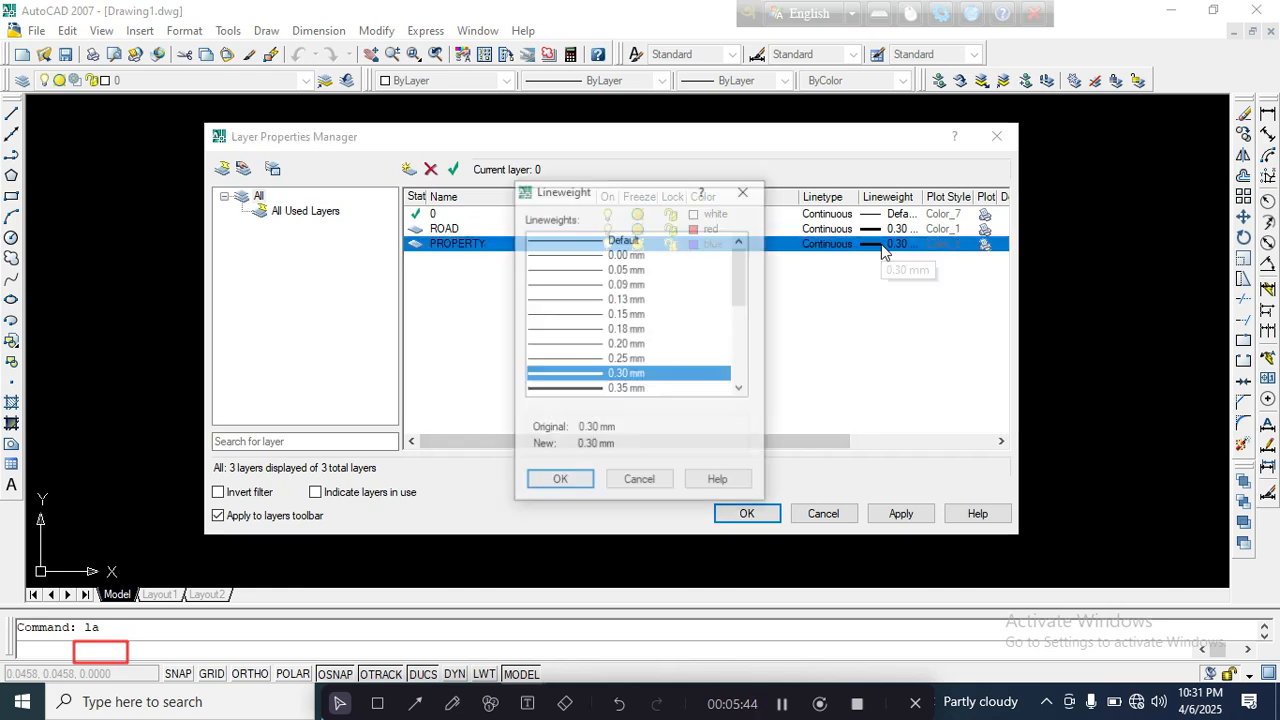
scroll(674, 329, down, 1)
click(630, 331)
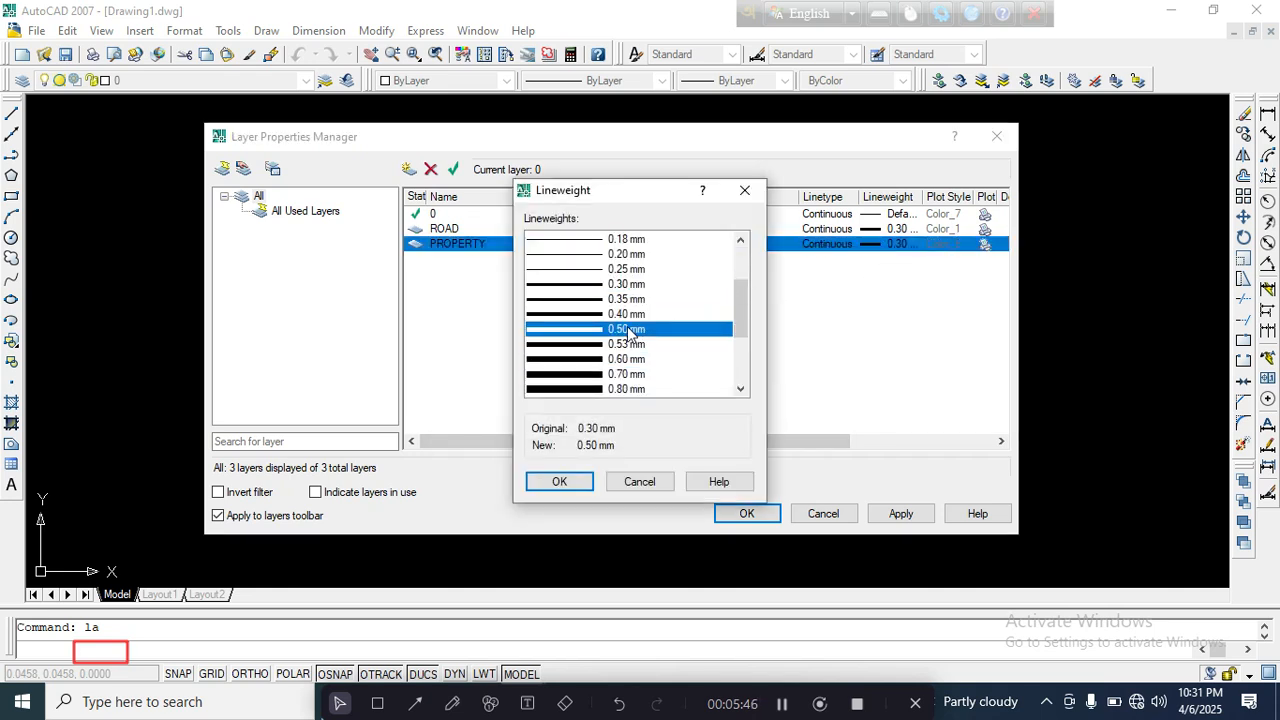
click(579, 480)
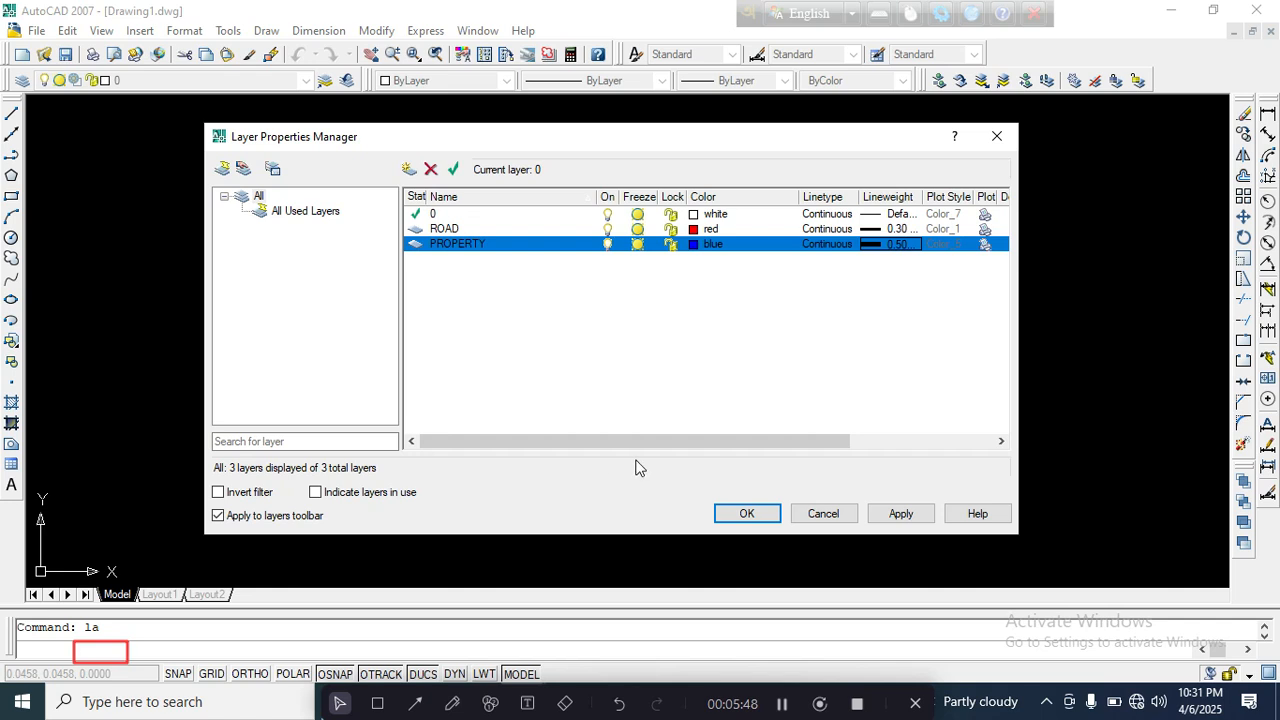
Create a third new layer named TEXT.
click(409, 169)
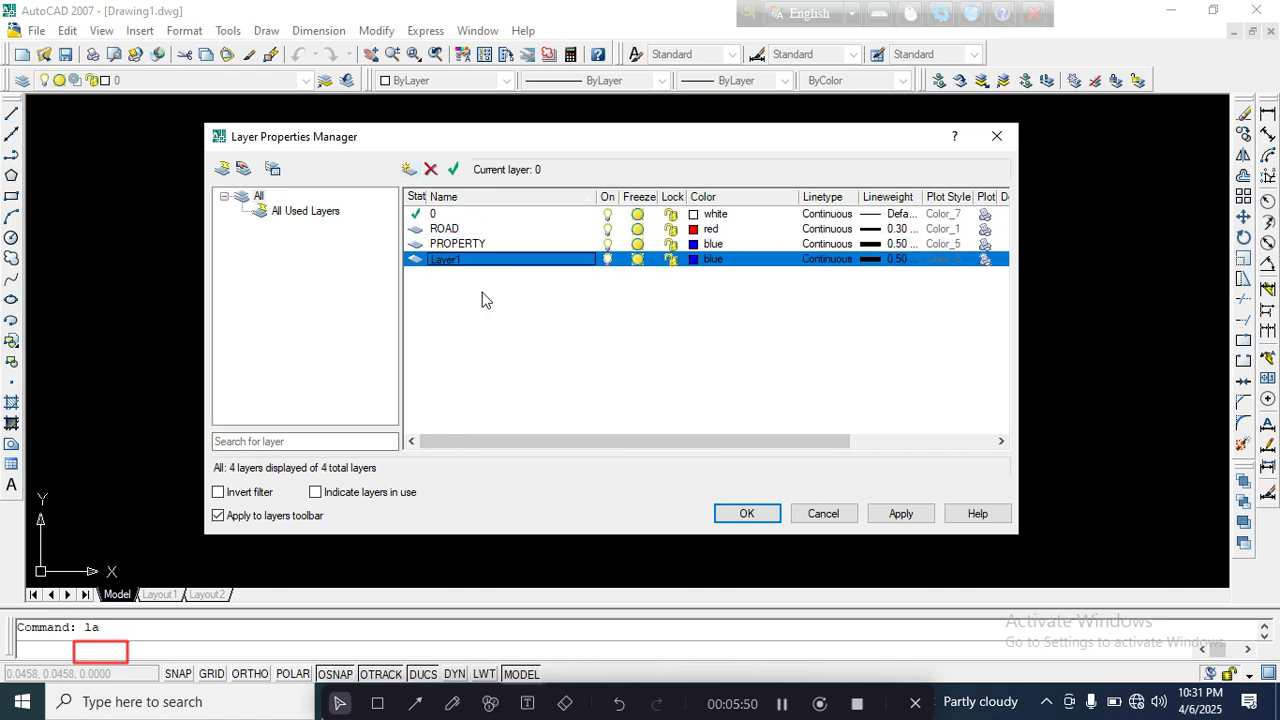
click(471, 260)
text(TEXT)
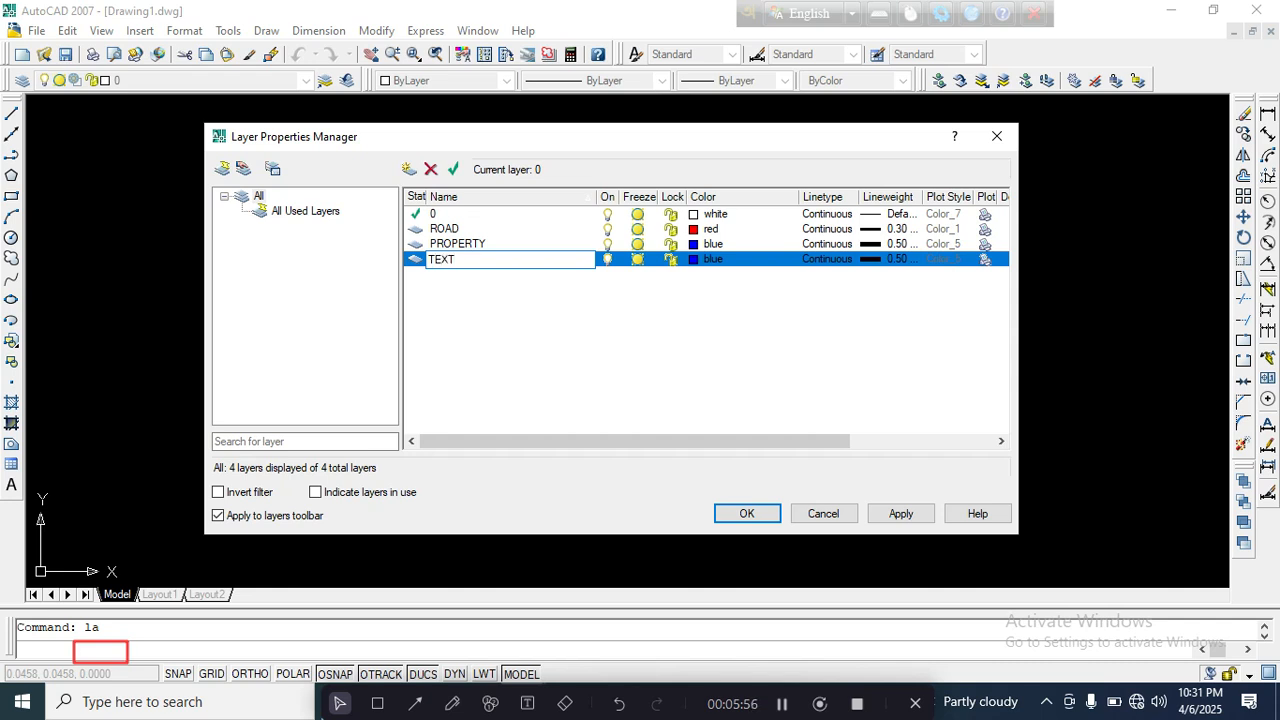
Set the TEXT layer's color to white, then apply the layer settings and close the layer manager.
click(696, 264)
click(697, 262)
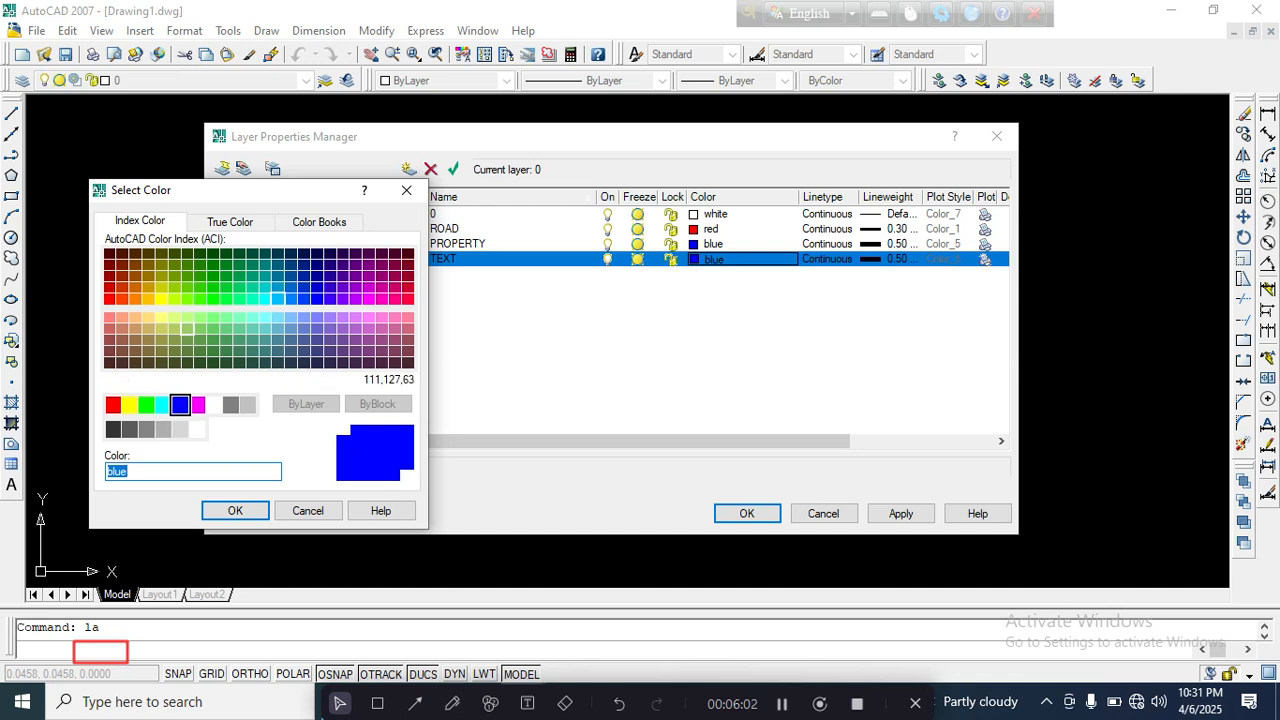
click(214, 404)
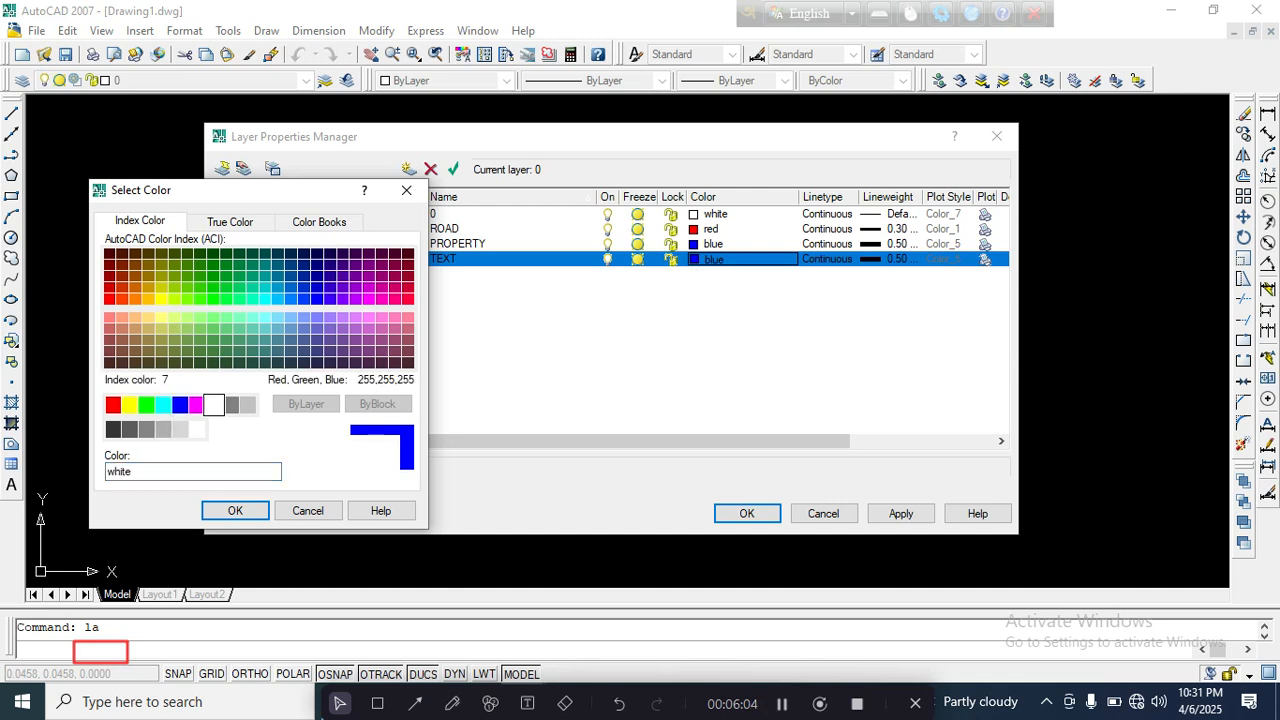
click(235, 510)
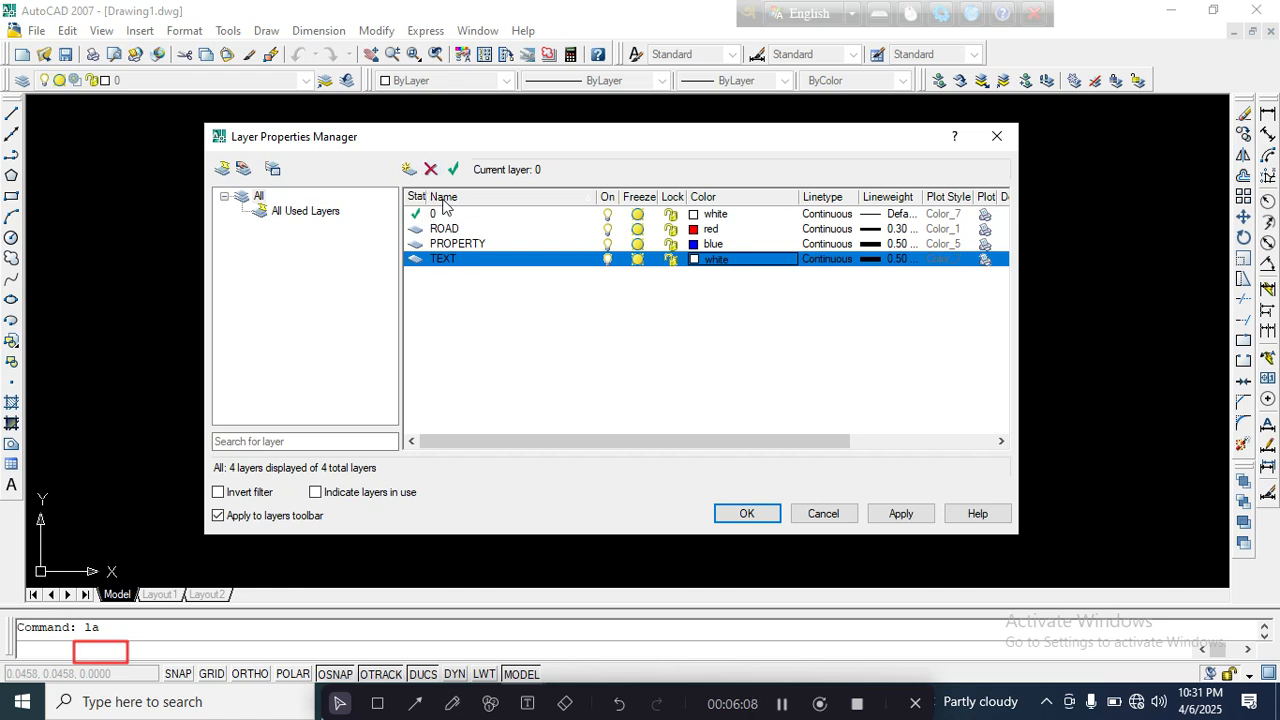
click(900, 513)
click(742, 512)
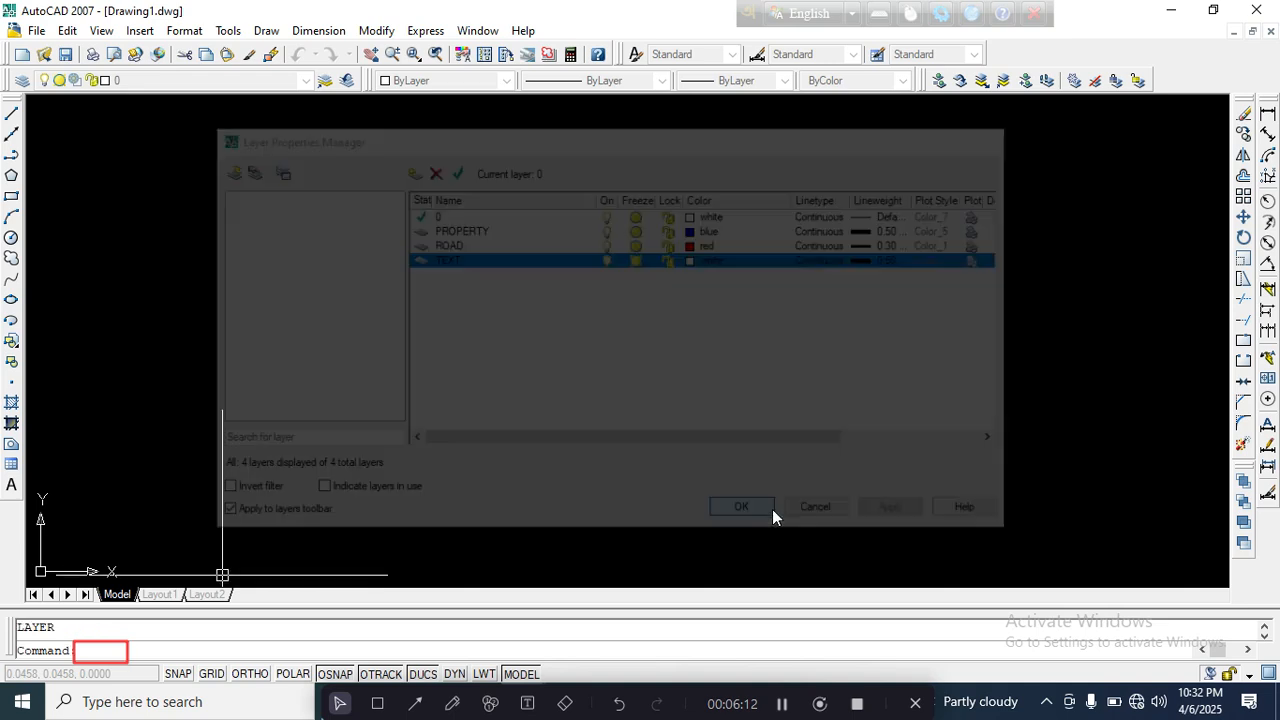
Try to save the drawing under a new name, entering 642025 and accepting the 2007 format and the default Drawing1.dwg path.
click(36, 30)
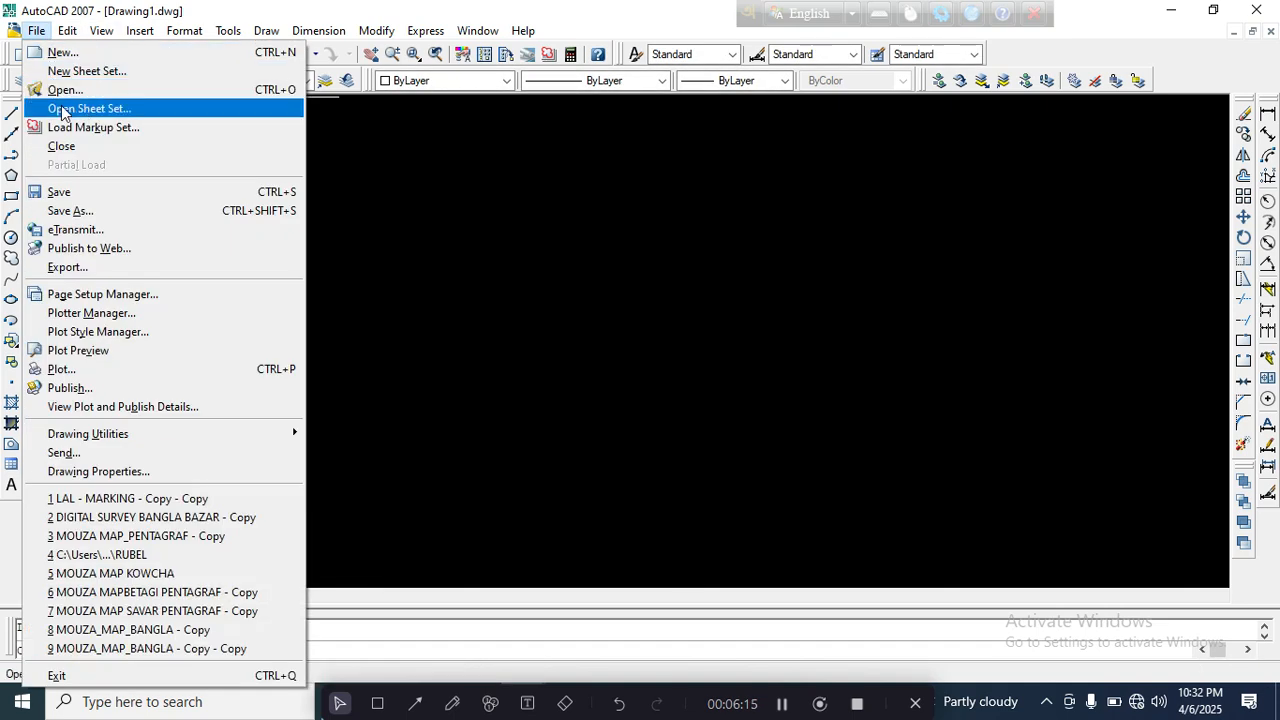
click(82, 212)
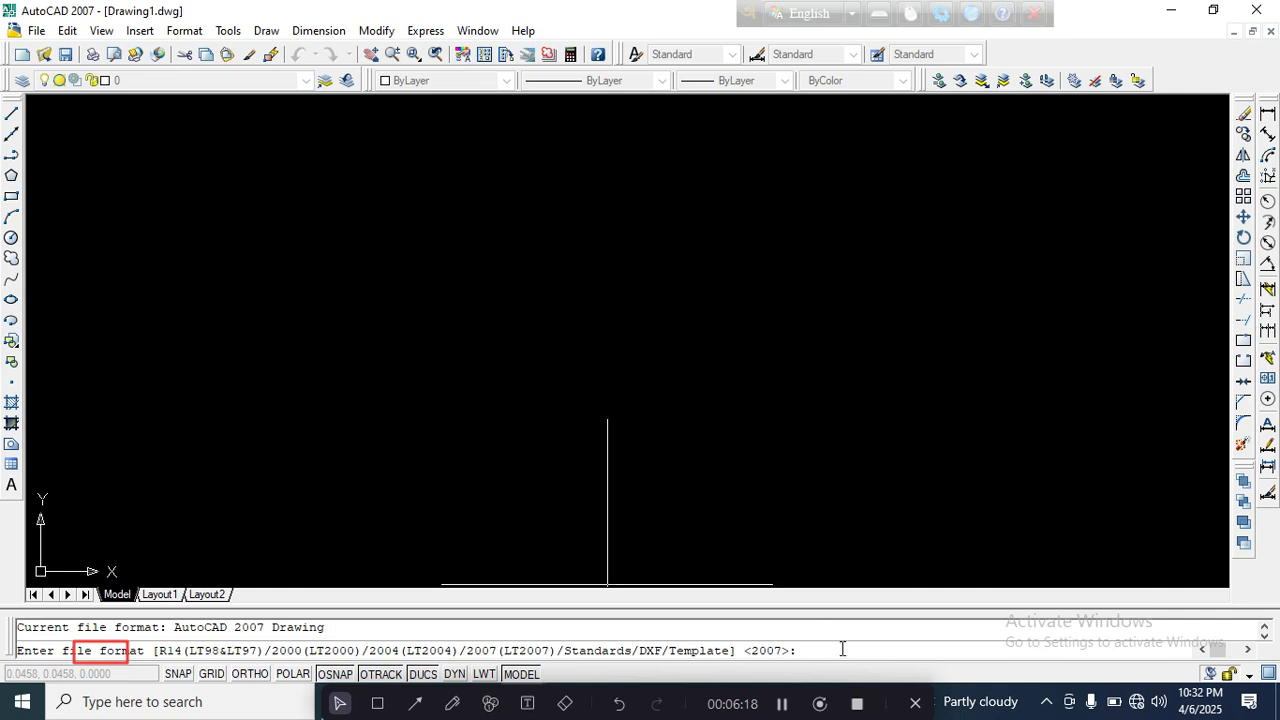
text(1127)
key(BackSpace)
key(BackSpace)
key(BackSpace)
key(BackSpace)
text(642025)
key(Return)
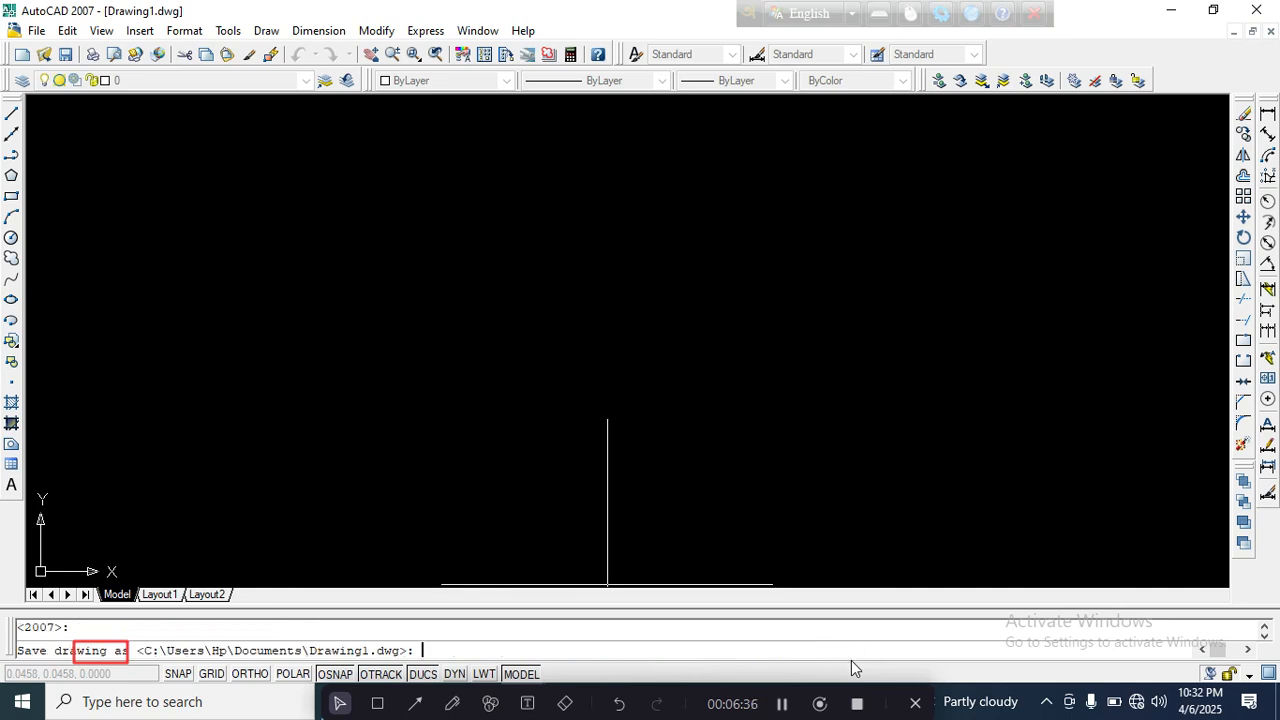
key(Return)
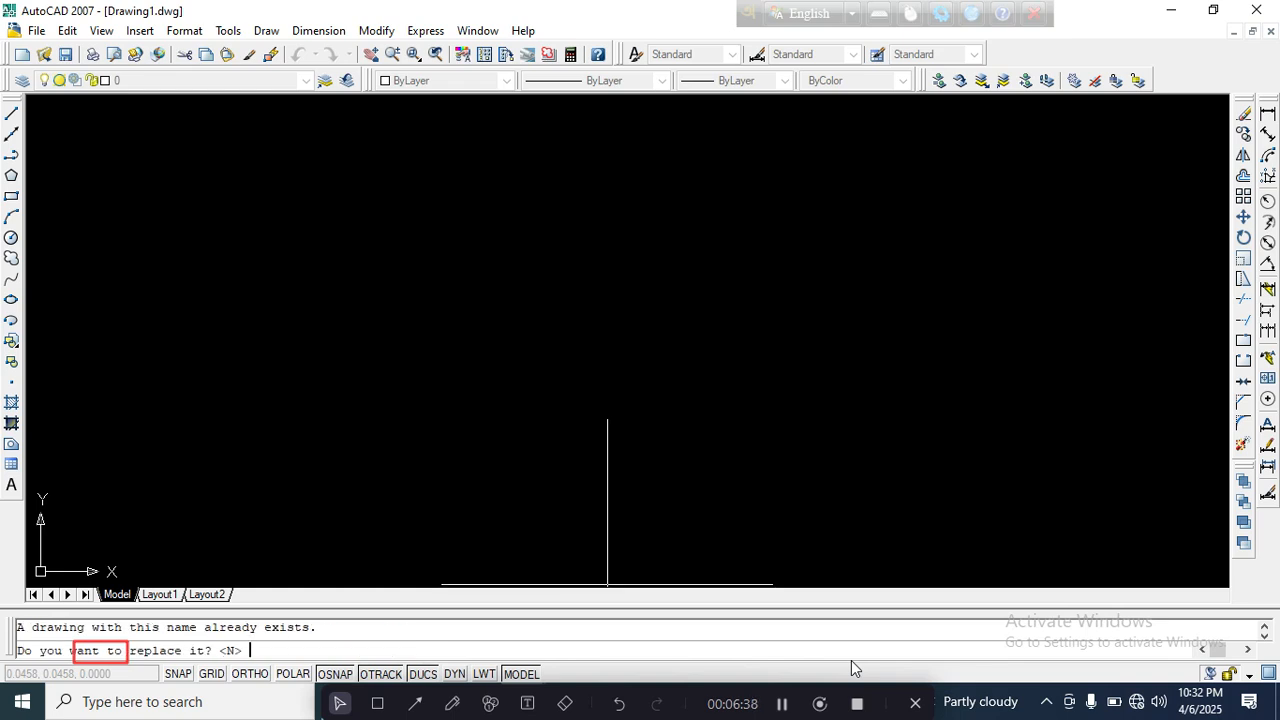